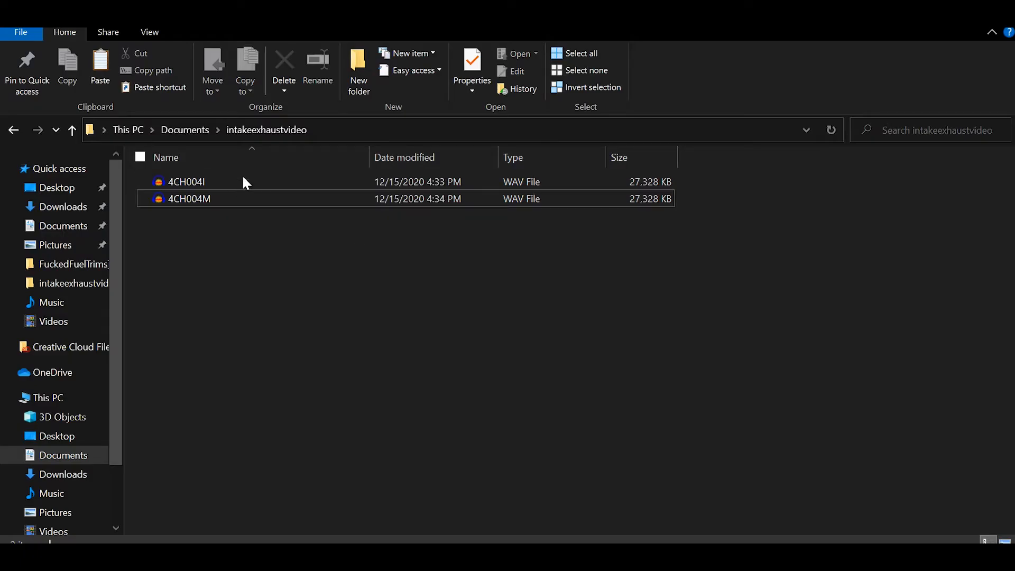
pyautogui.moveTo(322, 247); pyautogui.dragTo(231, 188)
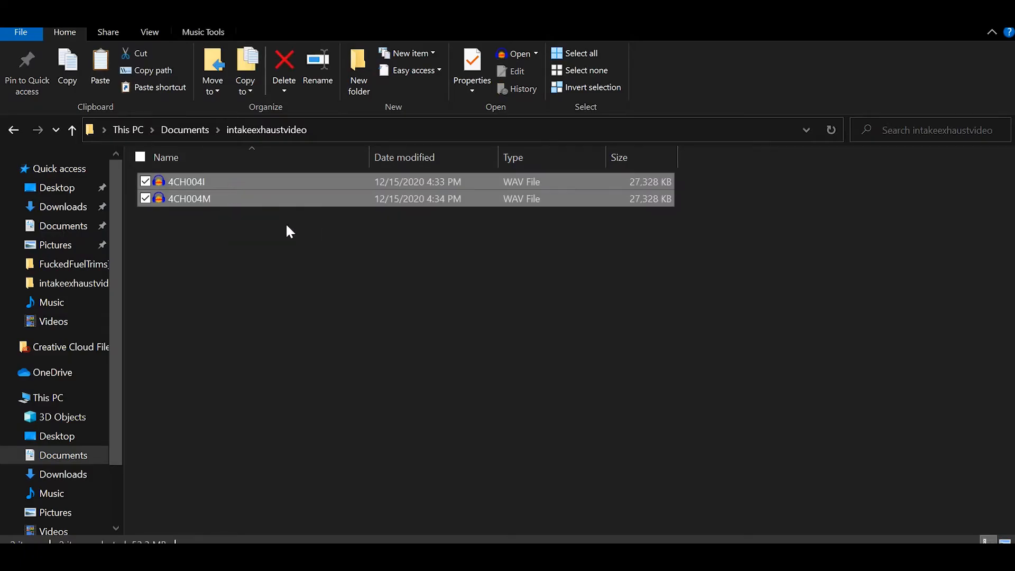
pyautogui.click(318, 286)
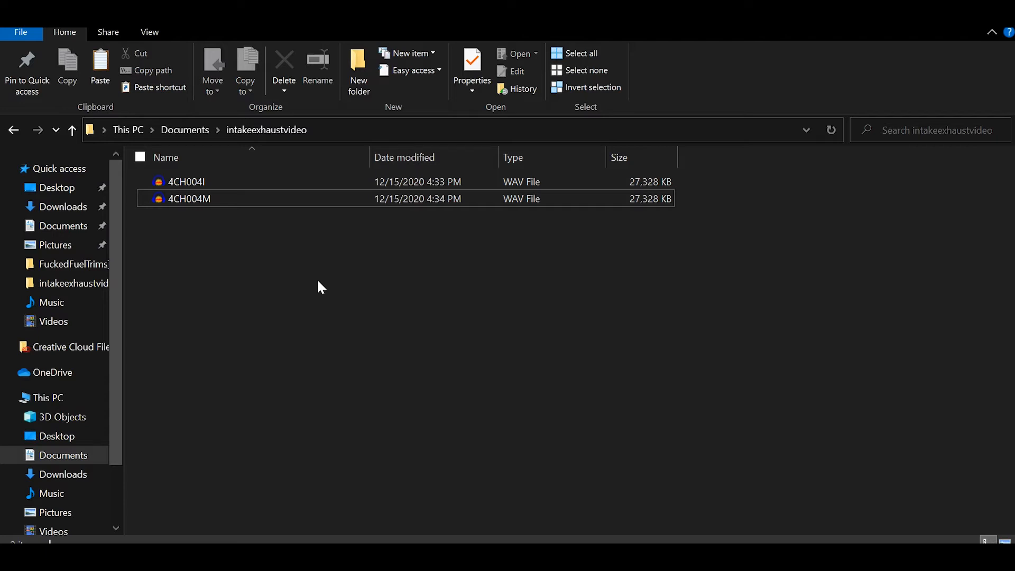
pyautogui.moveTo(312, 249); pyautogui.dragTo(219, 179)
pyautogui.click(335, 356)
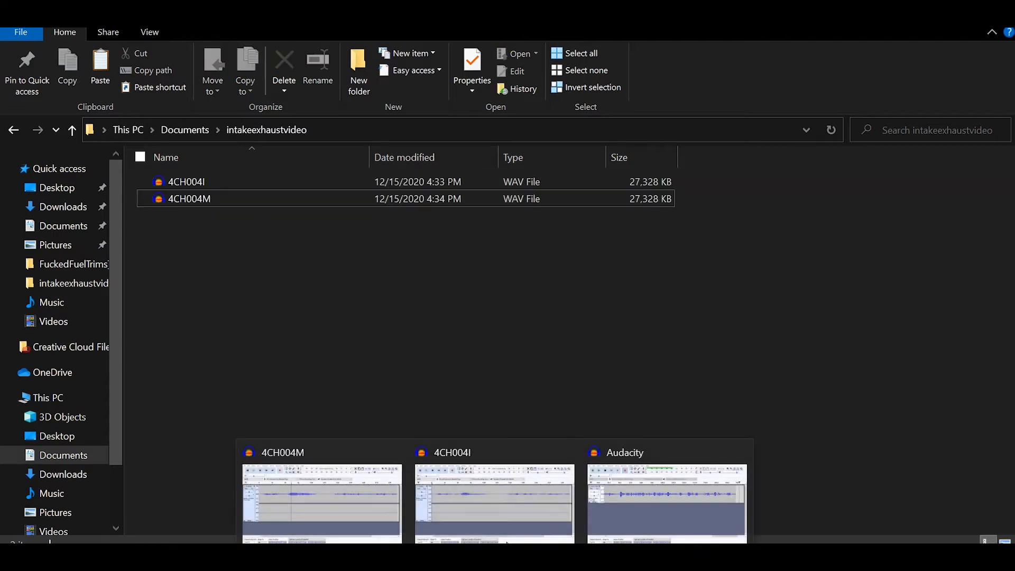
# - Switch to Audacity and compare the waveforms of the 4CH004I and 4CH004M recordings
pyautogui.moveTo(370, 497)
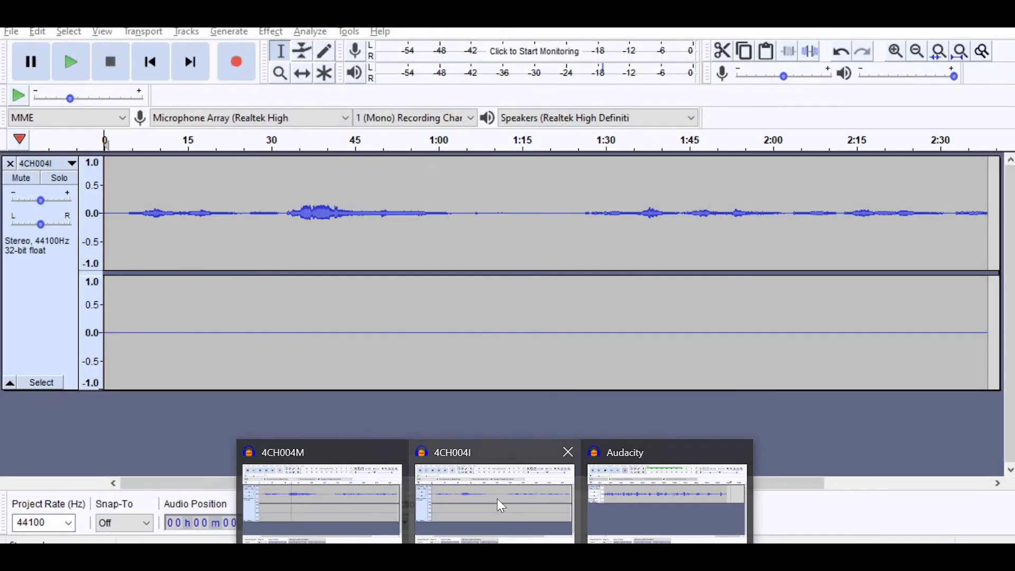
pyautogui.click(497, 499)
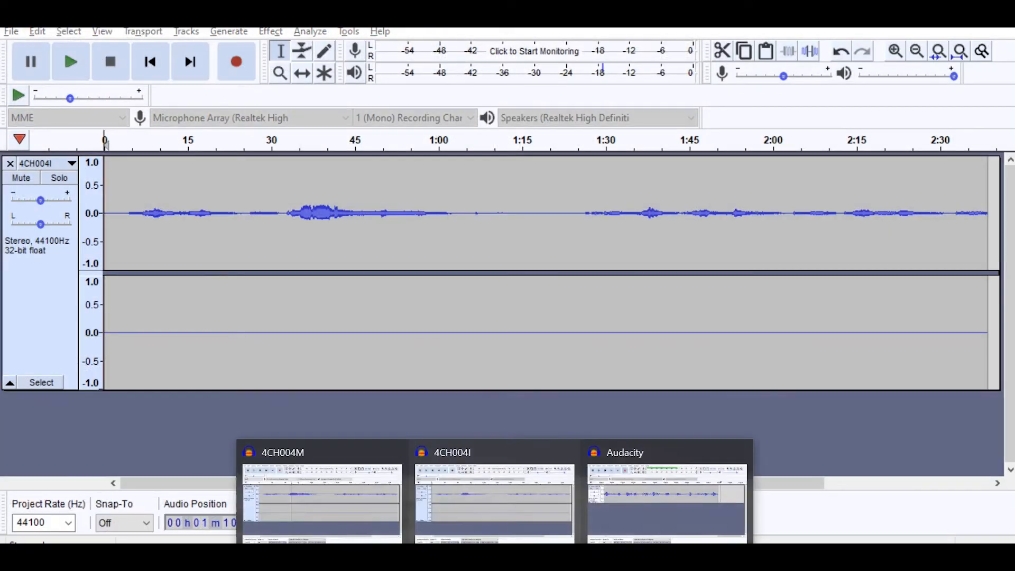
pyautogui.click(354, 518)
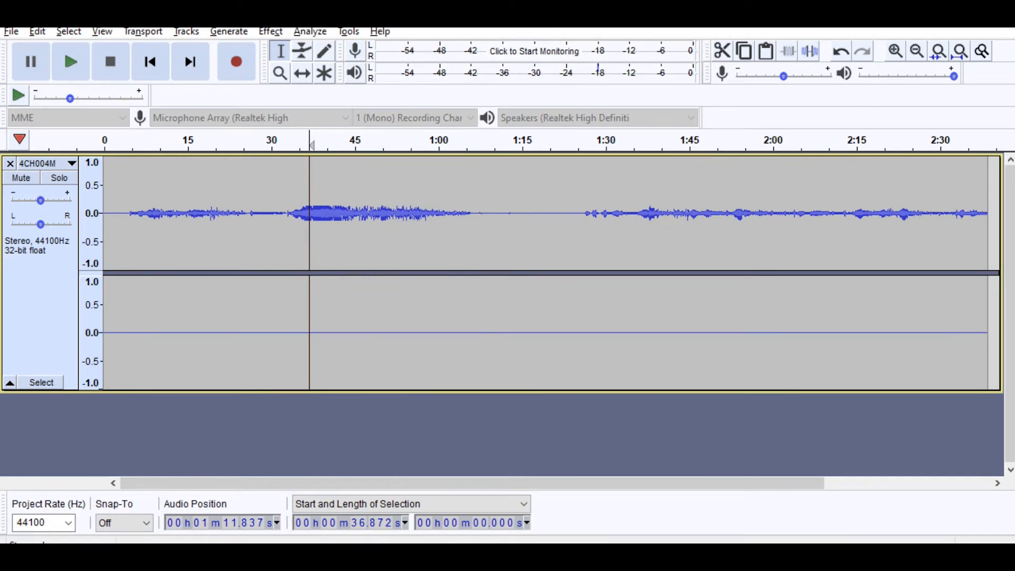
pyautogui.moveTo(493, 555)
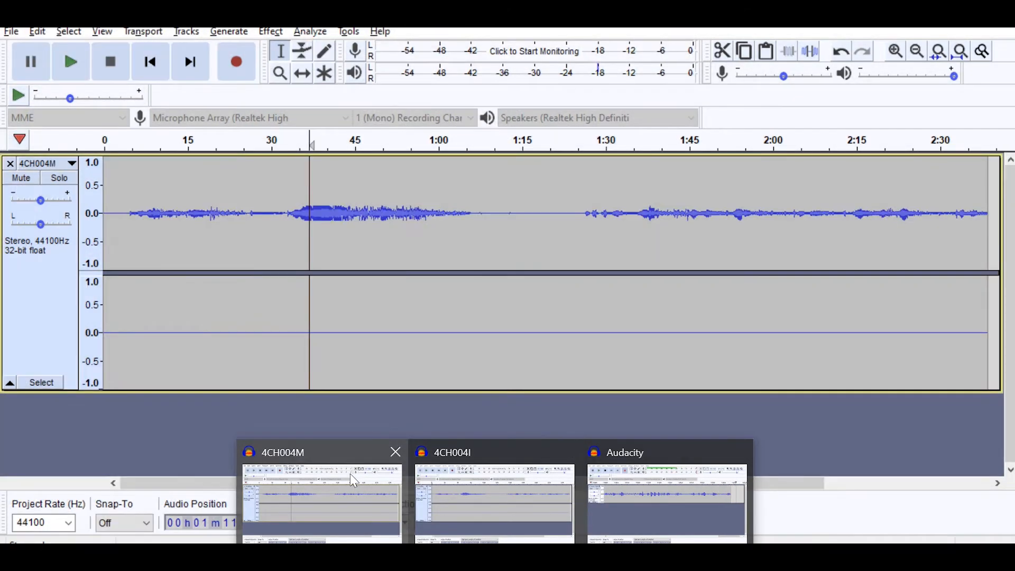
pyautogui.click(347, 472)
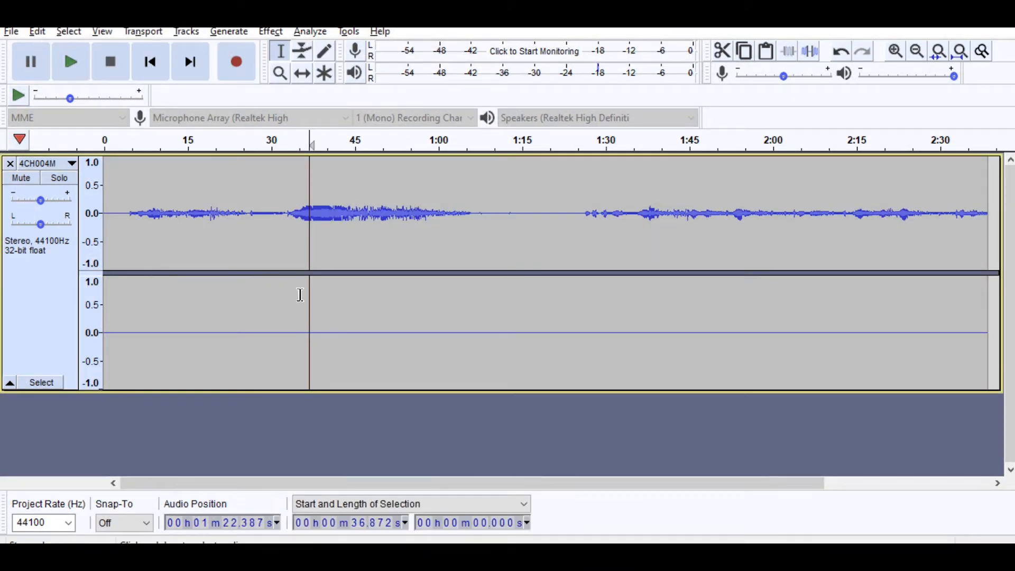
# - Raise the system volume to 100 and play the 4CH004I recording from about 32 seconds, stopping after a few seconds
pyautogui.click(274, 219)
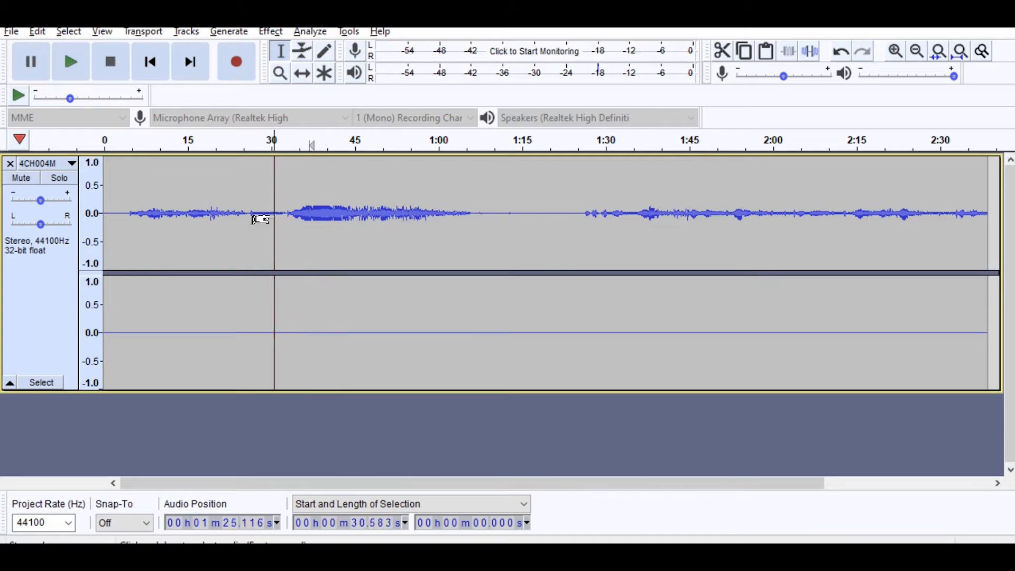
pyautogui.press('XF86AudioRaiseVolume')
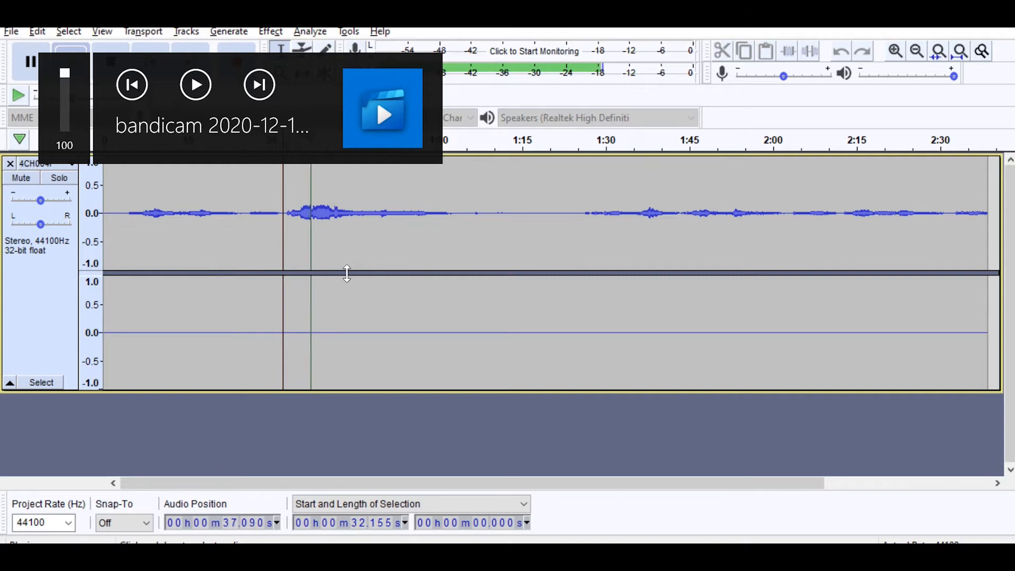
pyautogui.click(294, 238)
pyautogui.press('space')
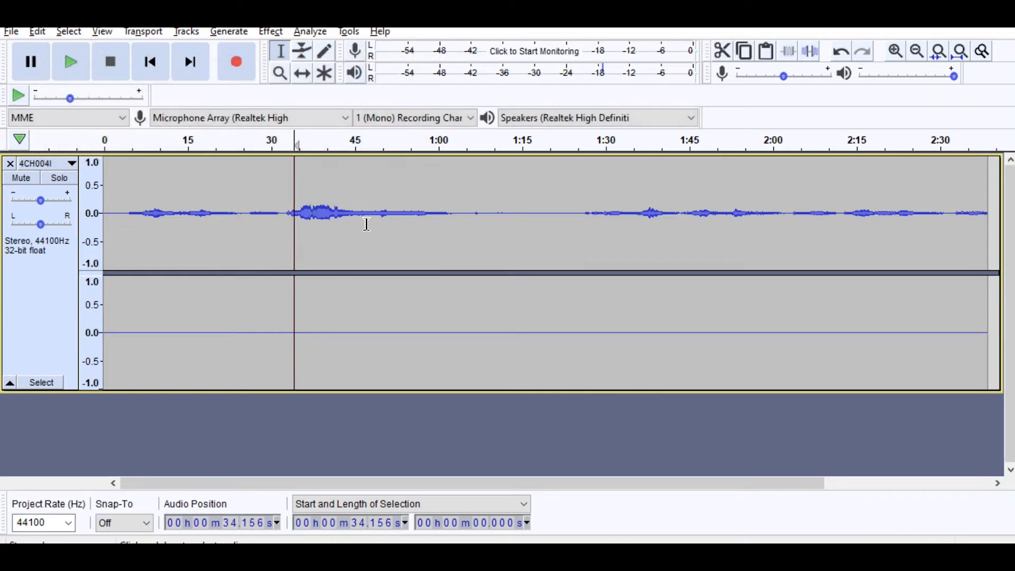
# - Play the 4CH004M recording from about 33 seconds and stop playback after a few seconds
pyautogui.hotkey('alt', 'Tab')
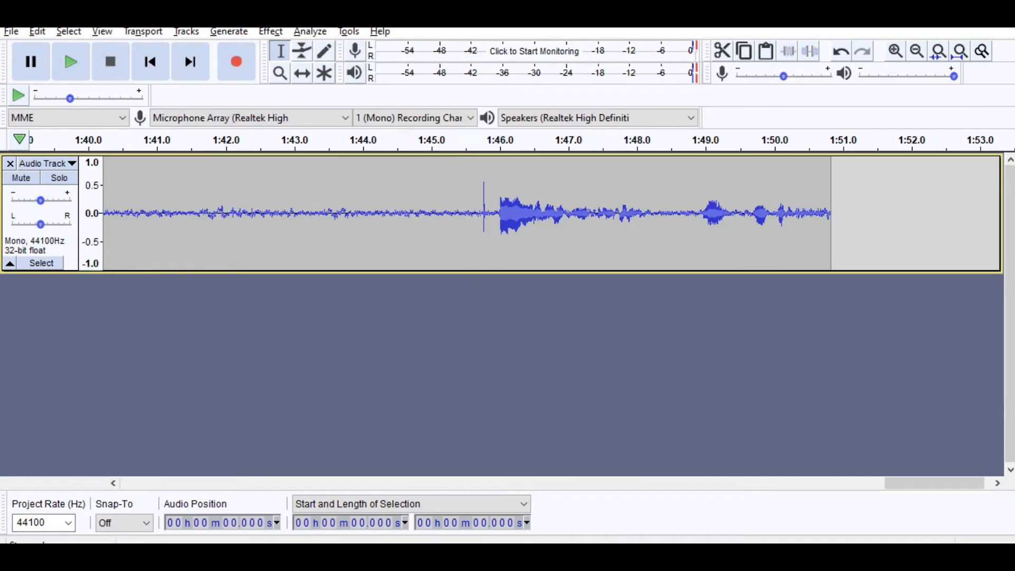
pyautogui.moveTo(495, 555)
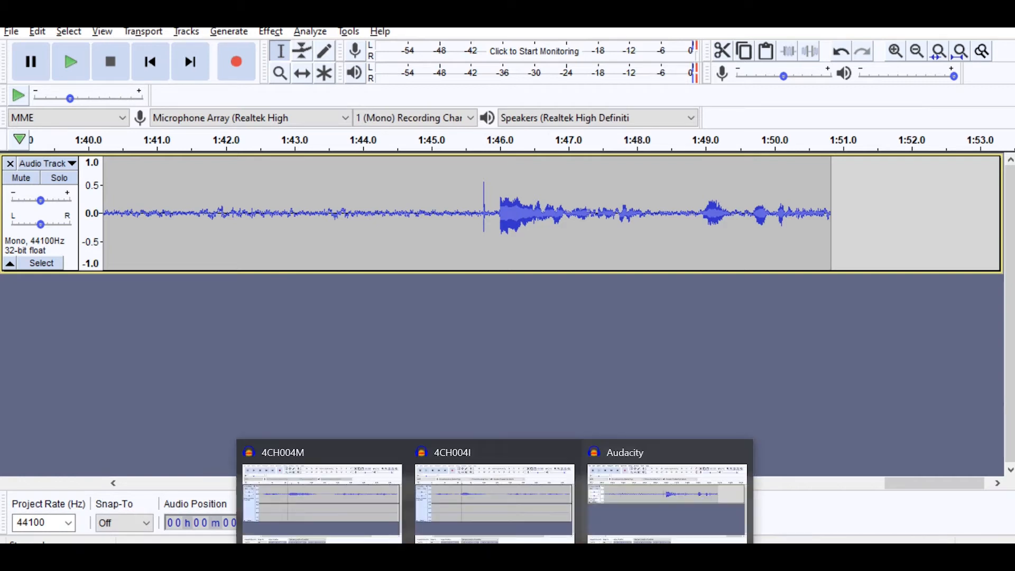
pyautogui.click(348, 476)
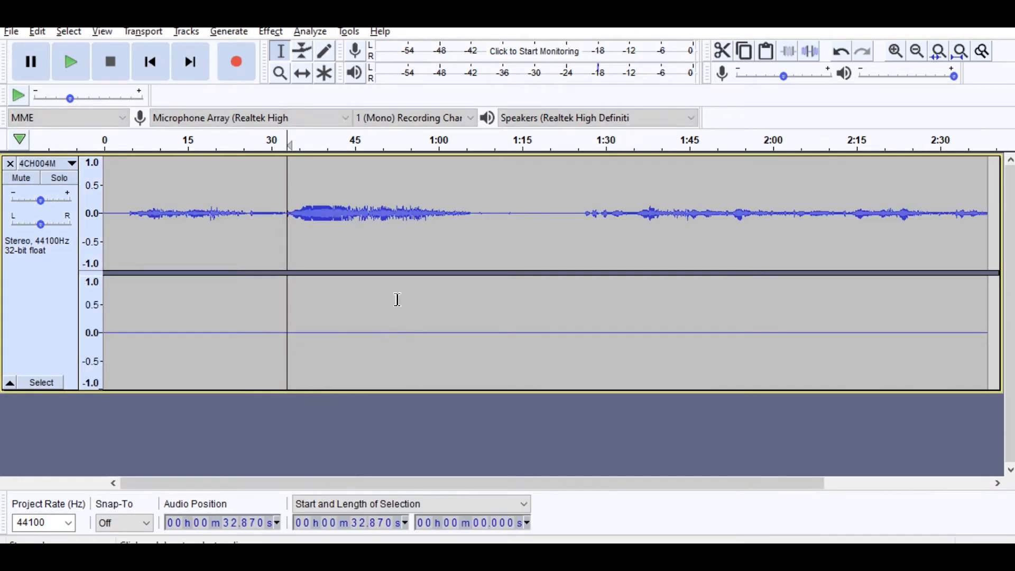
pyautogui.press('space')
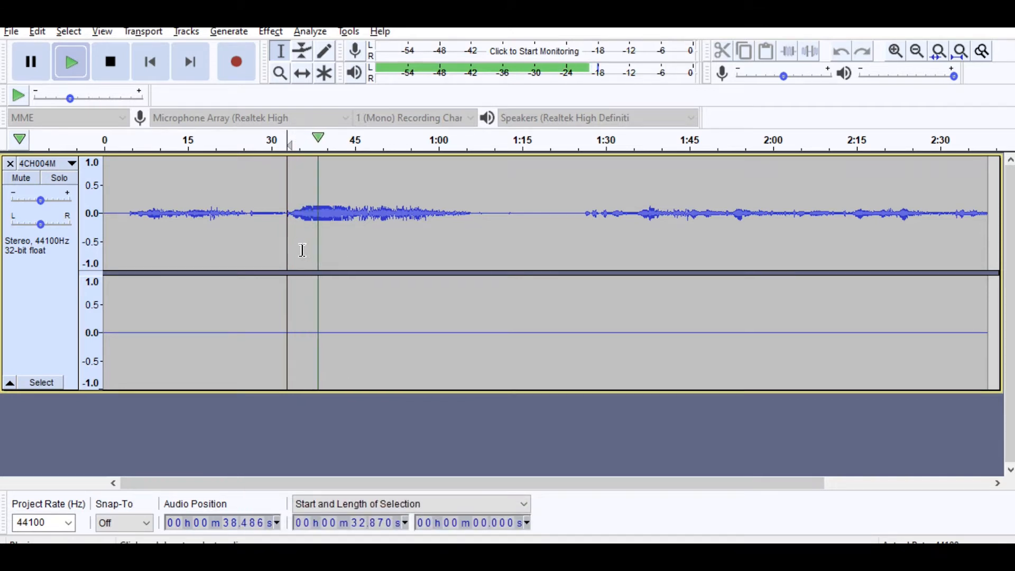
pyautogui.press('space')
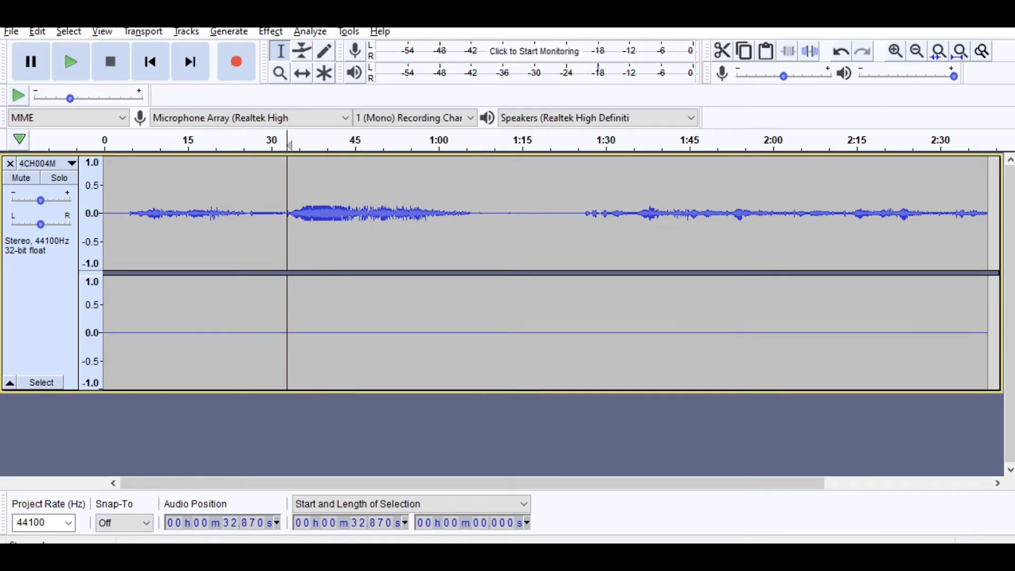
# - Mix the 4CH004I stereo track down to mono
pyautogui.moveTo(487, 506)
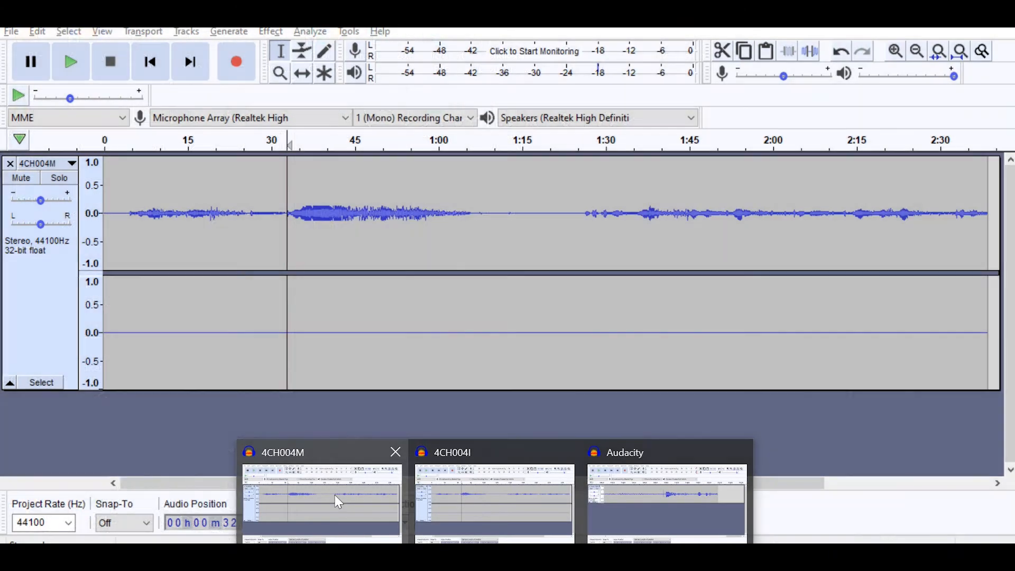
pyautogui.click(458, 490)
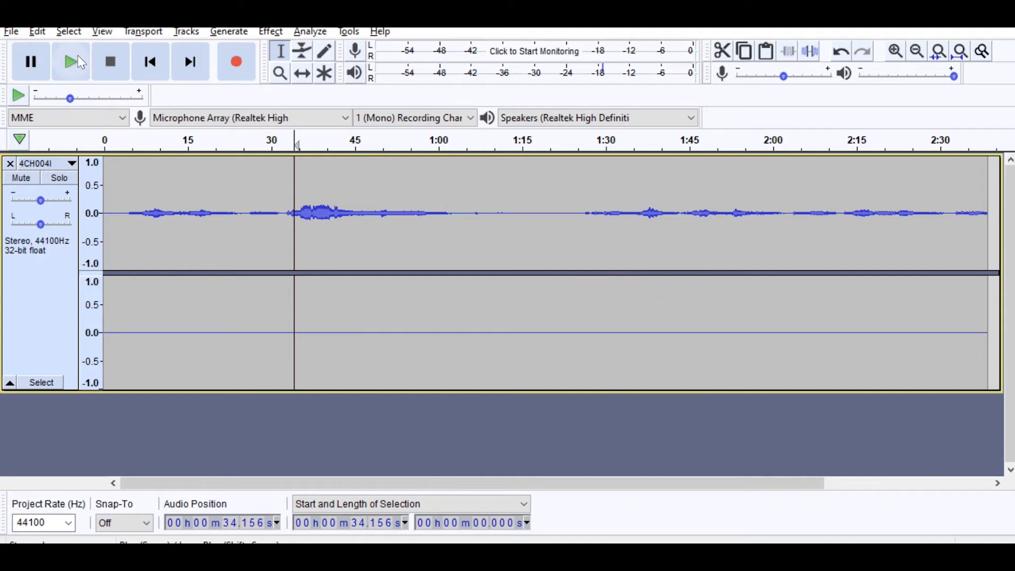
pyautogui.click(266, 219)
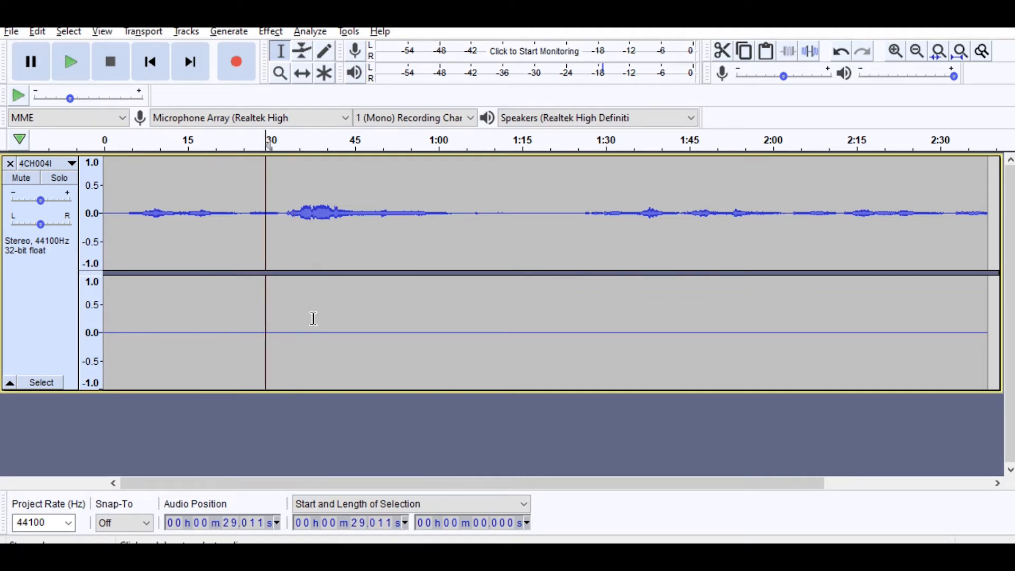
pyautogui.moveTo(273, 381); pyautogui.dragTo(411, 362)
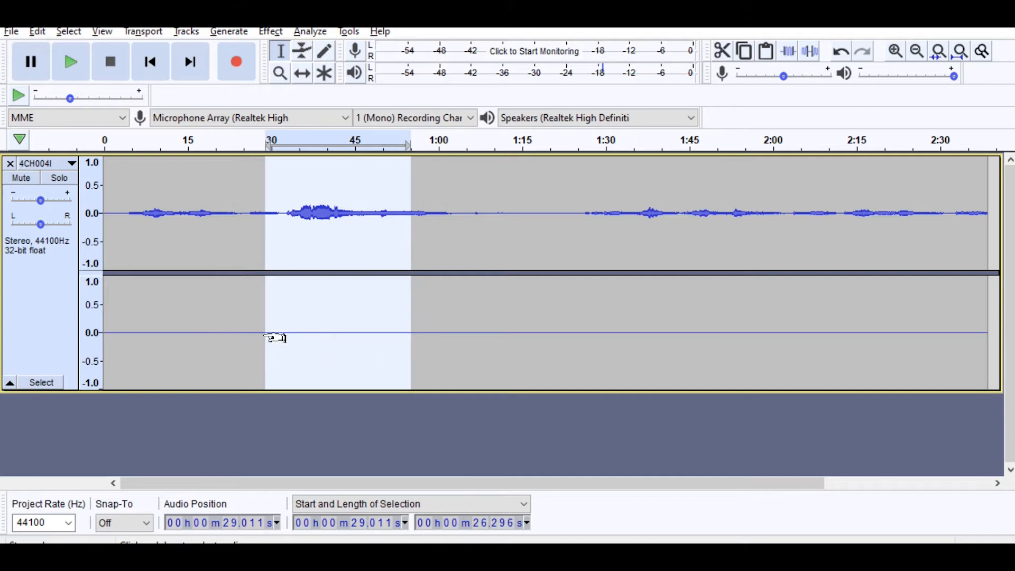
pyautogui.click(209, 305)
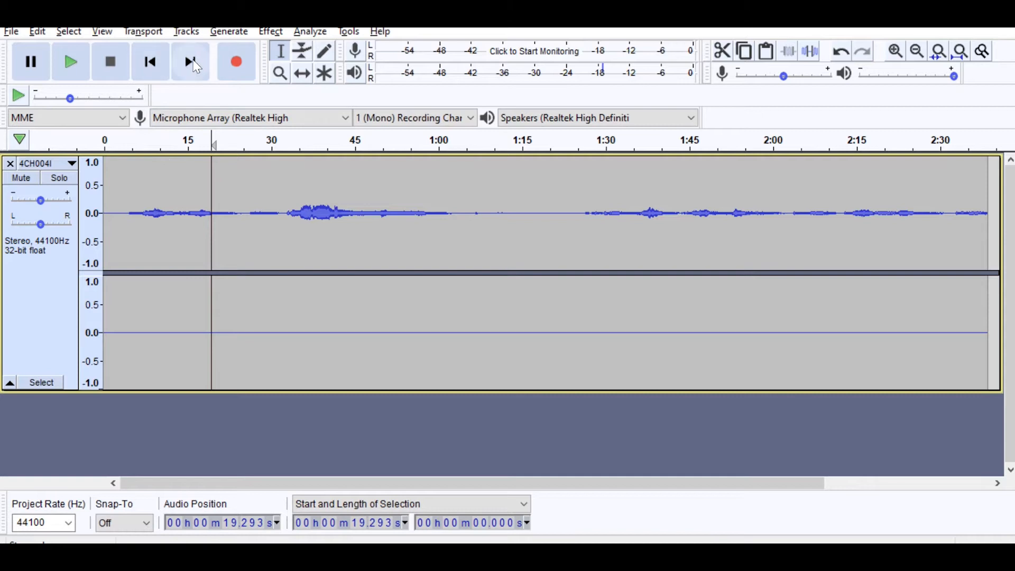
pyautogui.click(186, 33)
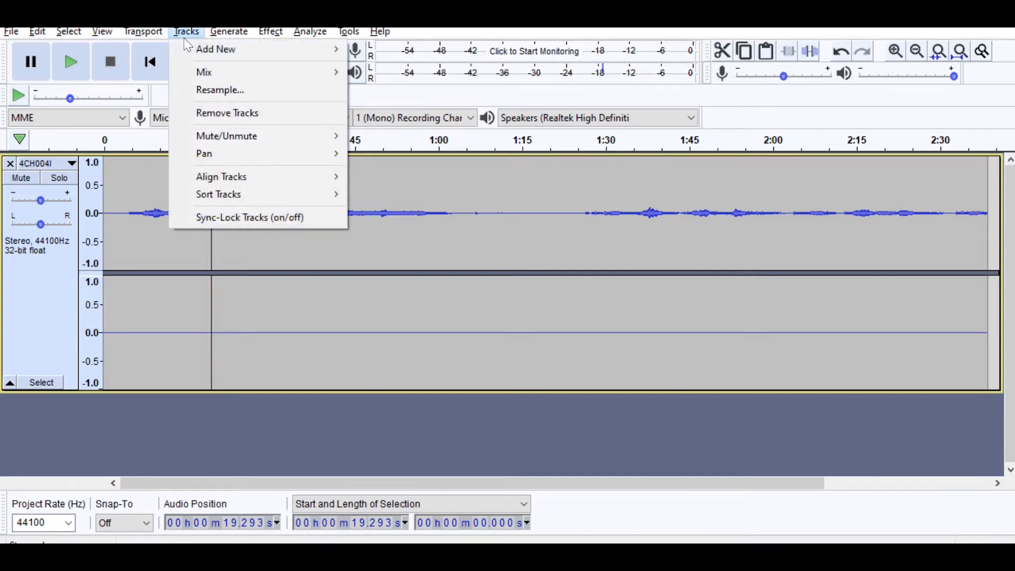
pyautogui.moveTo(297, 76)
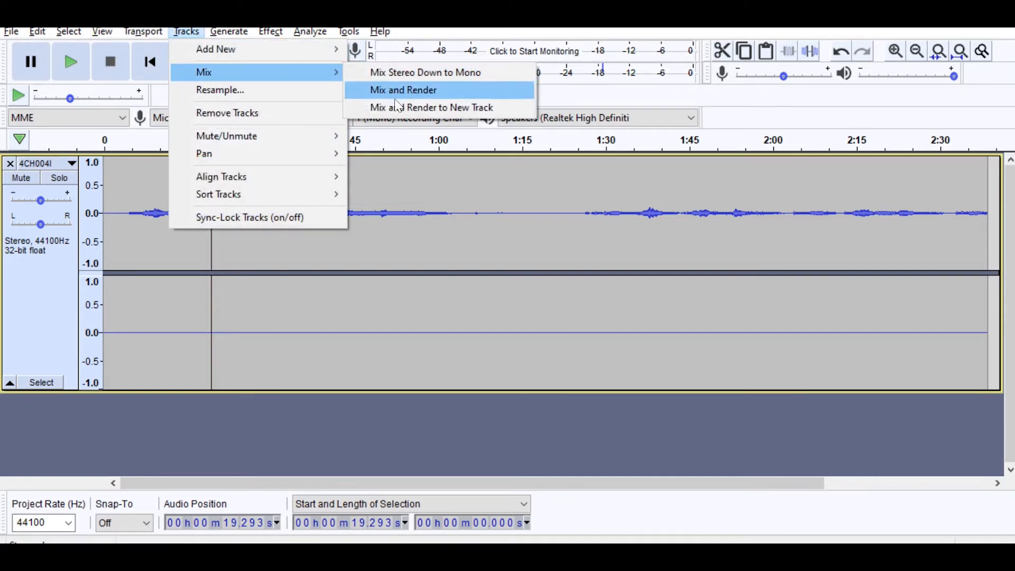
pyautogui.click(408, 76)
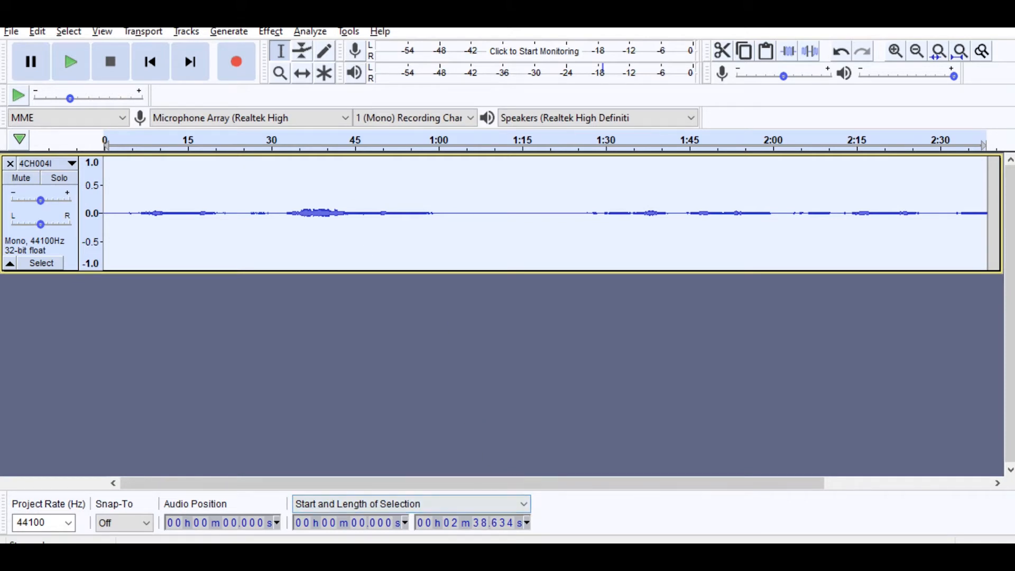
# - Select the whole 4CH004M stereo track and mix it down to mono
pyautogui.click(494, 563)
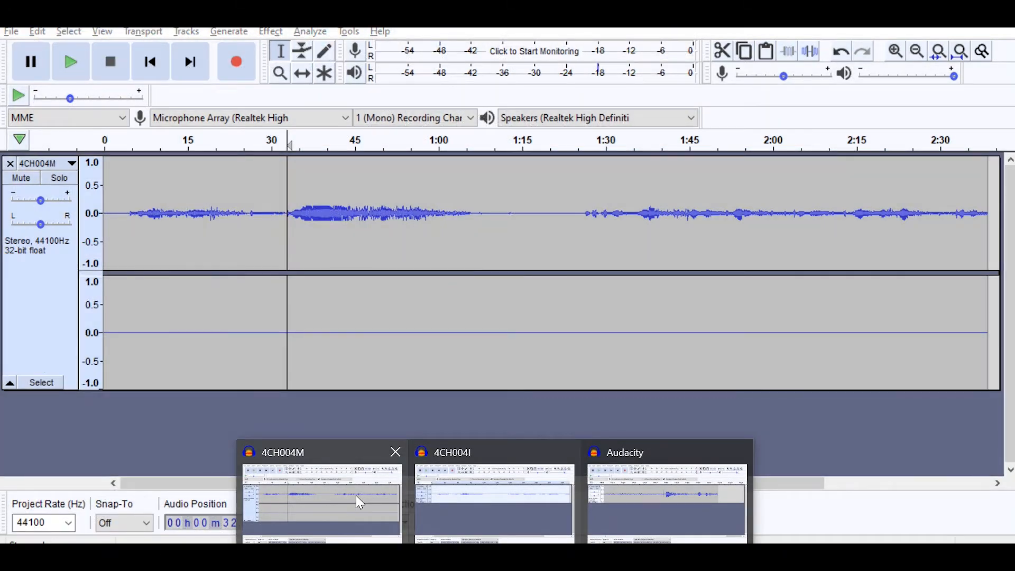
pyautogui.click(360, 502)
pyautogui.hotkey('ctrl', 'a')
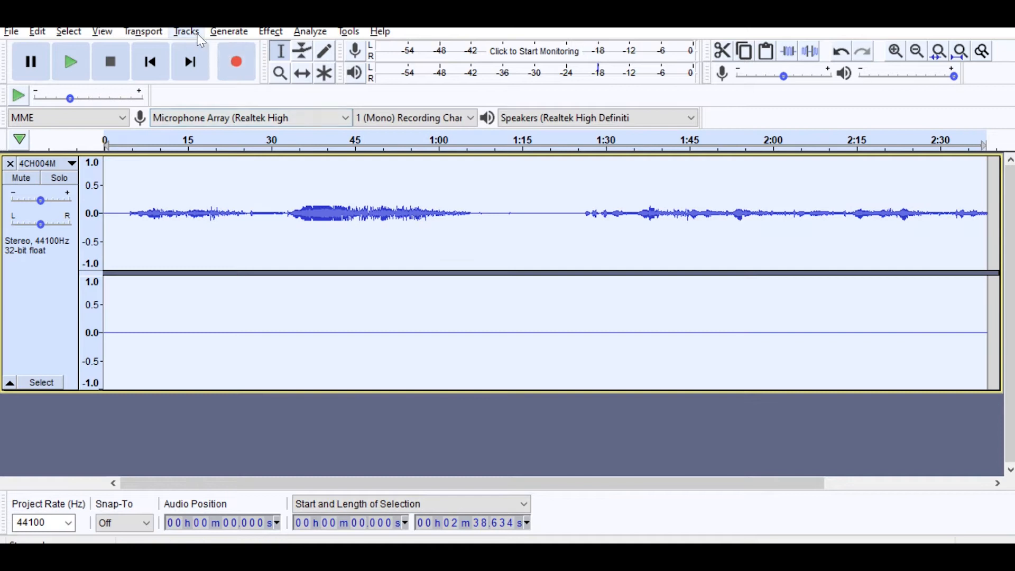
pyautogui.click(200, 37)
pyautogui.moveTo(318, 74)
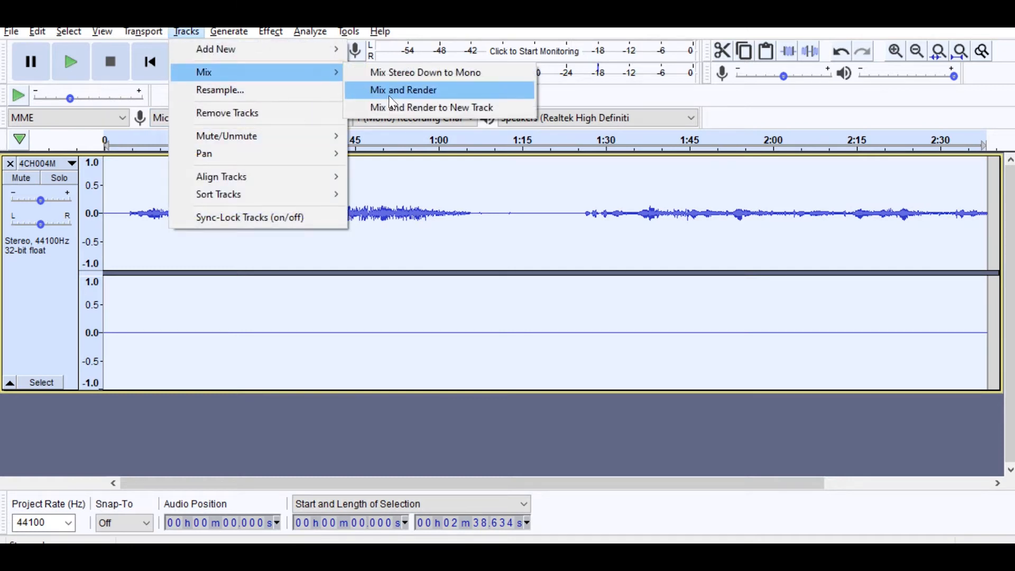
pyautogui.click(415, 74)
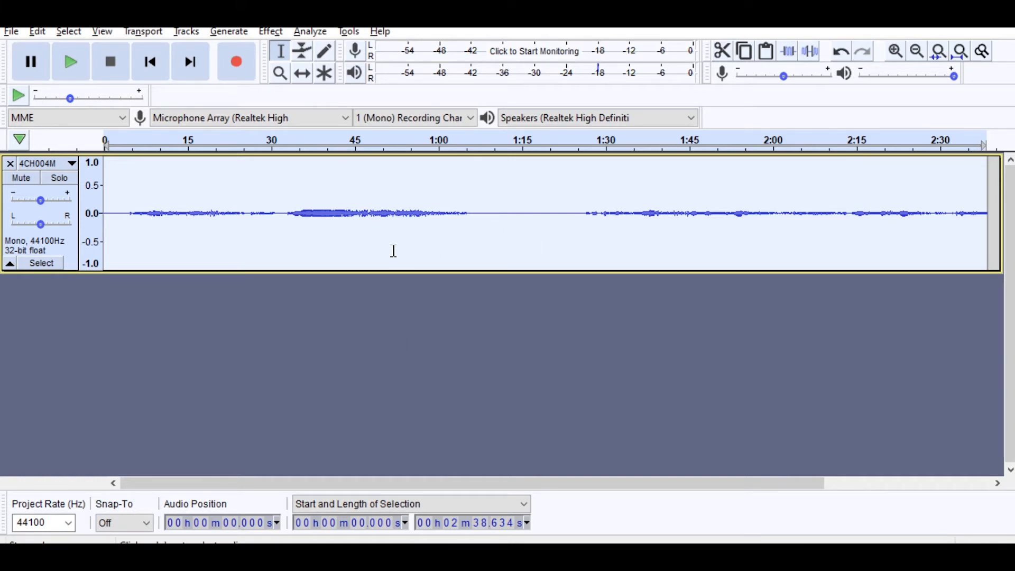
# - Copy the mono 4CH004M audio into the 4CH004I project as a second track below the existing one
pyautogui.hotkey('alt', 'Tab')
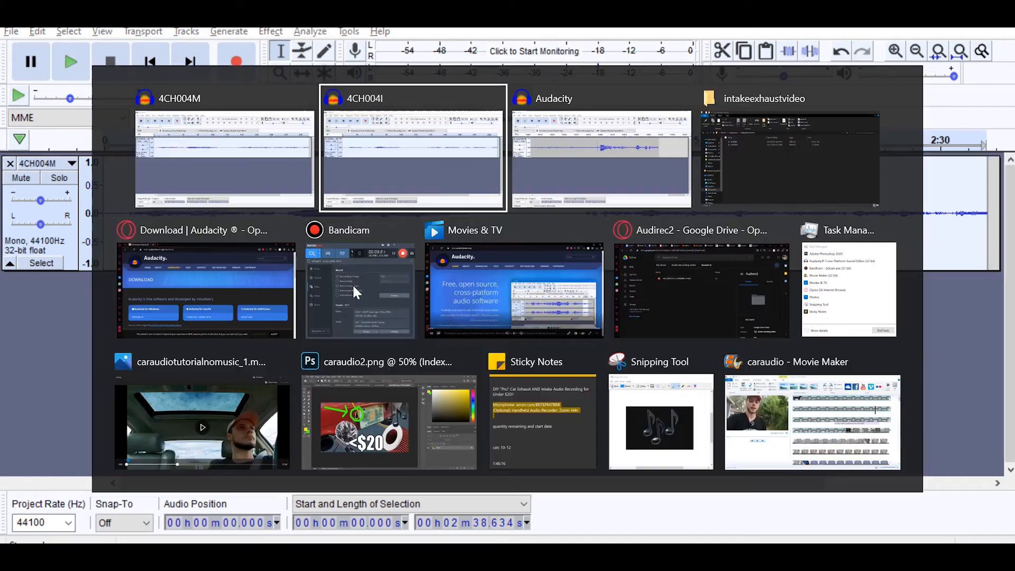
pyautogui.click(195, 37)
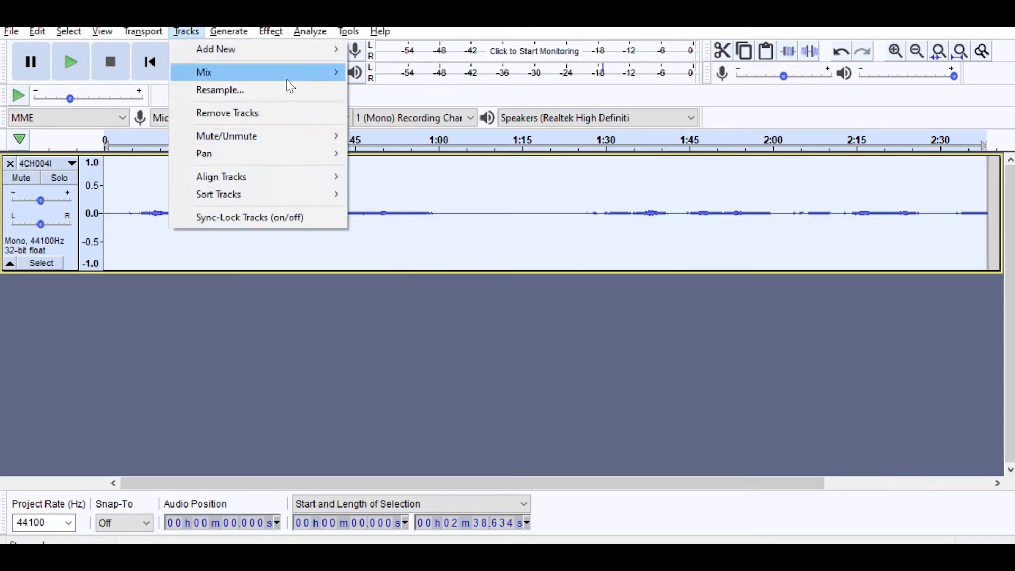
pyautogui.click(124, 365)
pyautogui.hotkey('alt', 'Tab')
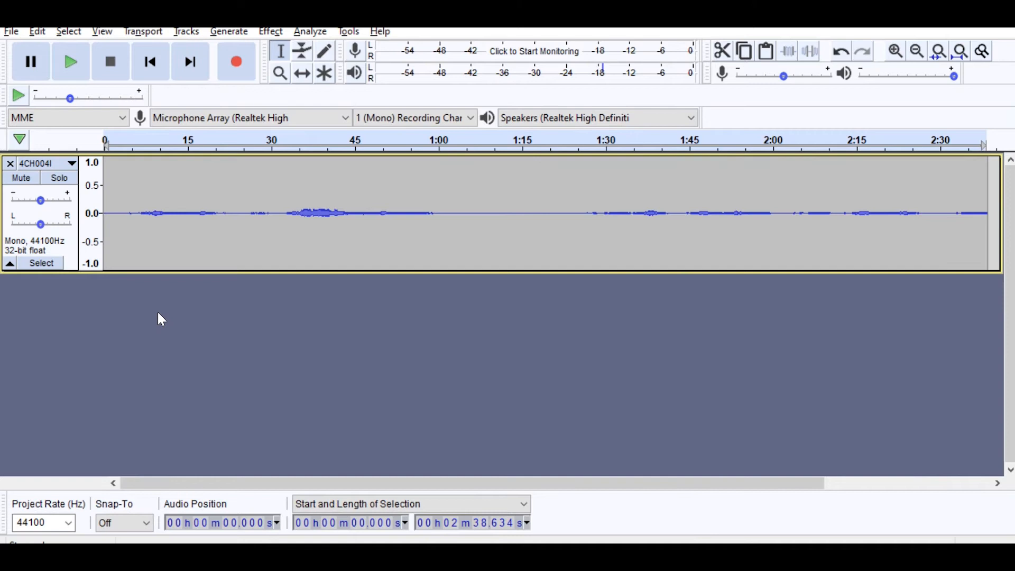
pyautogui.press('ctrl')
pyautogui.hotkey('ctrl', 'v')
# - Play the 4CH004I and 4CH004M tracks together from about 32 seconds, then stop playback
pyautogui.moveTo(137, 214); pyautogui.dragTo(371, 243)
pyautogui.click(283, 303)
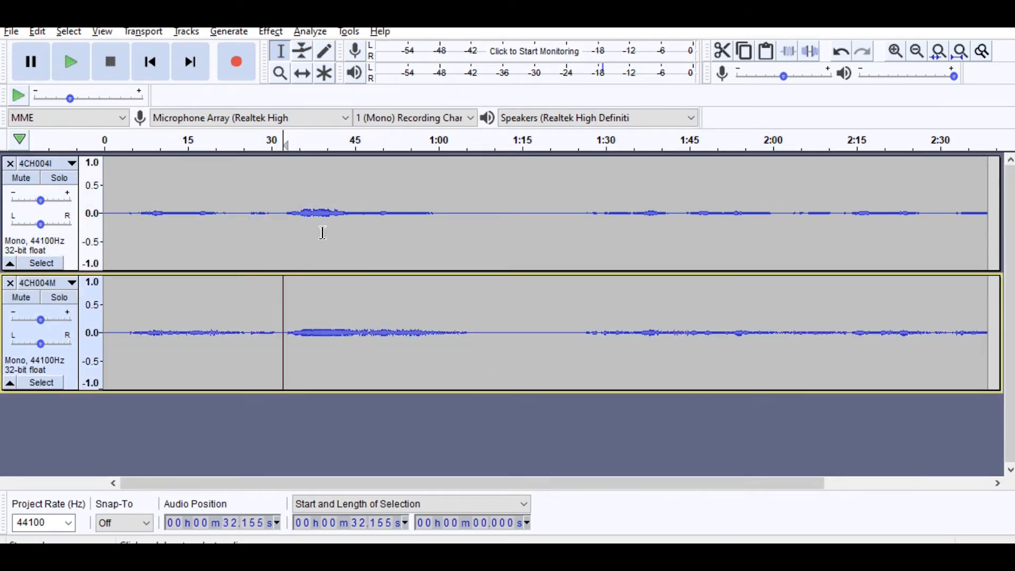
pyautogui.press('space')
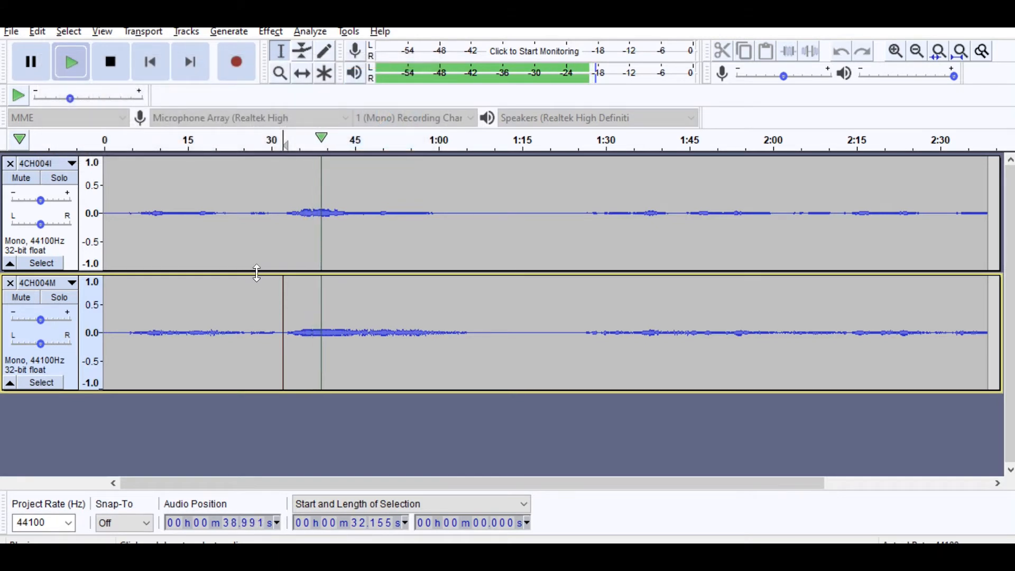
pyautogui.press('space')
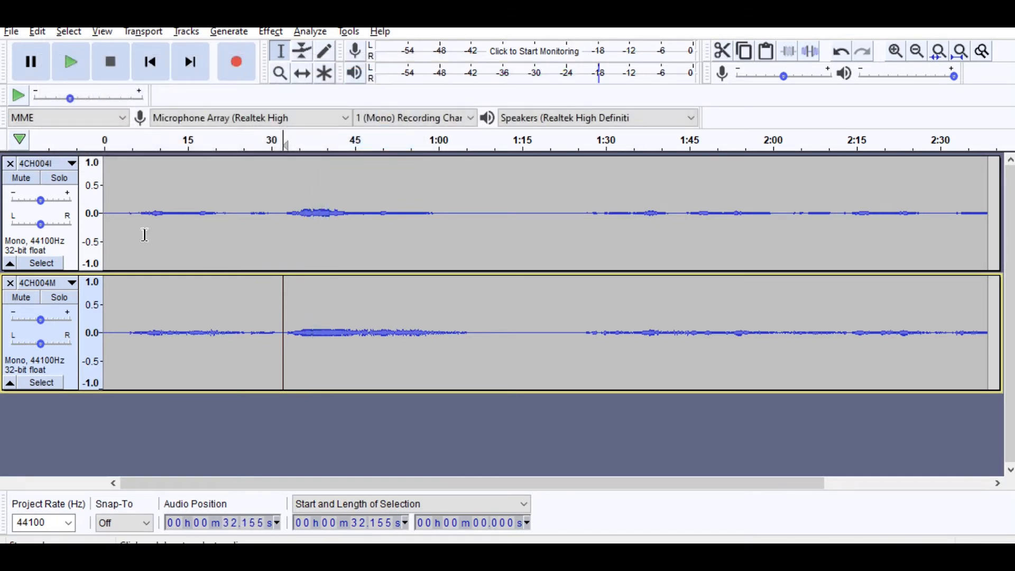
# - Try to shift the 4CH004M track about one second earlier relative to 4CH004I
pyautogui.click(220, 325)
pyautogui.click(162, 338)
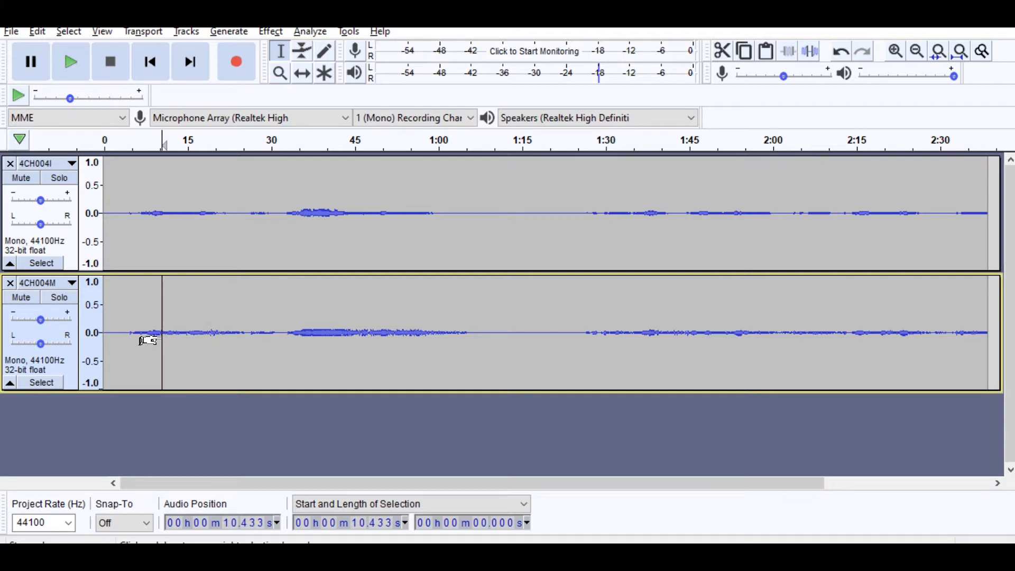
pyautogui.click(130, 325)
pyautogui.click(302, 73)
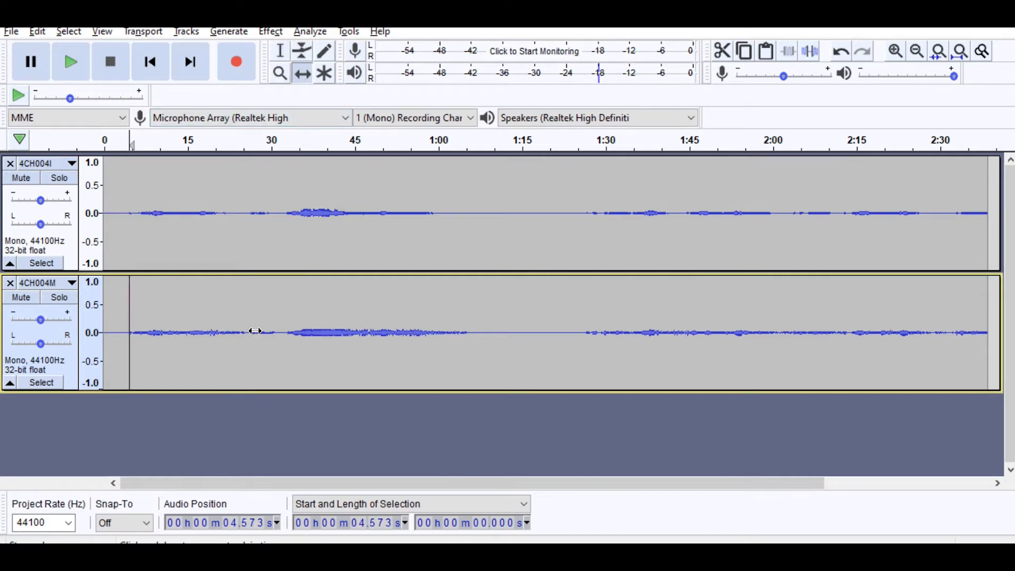
pyautogui.moveTo(218, 354); pyautogui.dragTo(213, 333)
pyautogui.scroll(3, 227, 335)
pyautogui.hscroll(-5, 227, 336)
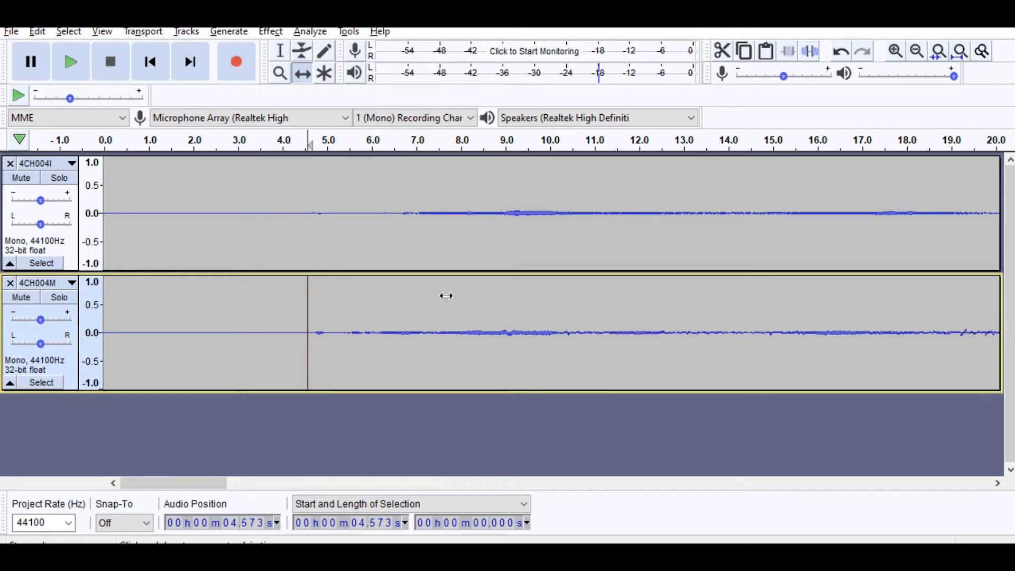
pyautogui.hscroll(1, 423, 355)
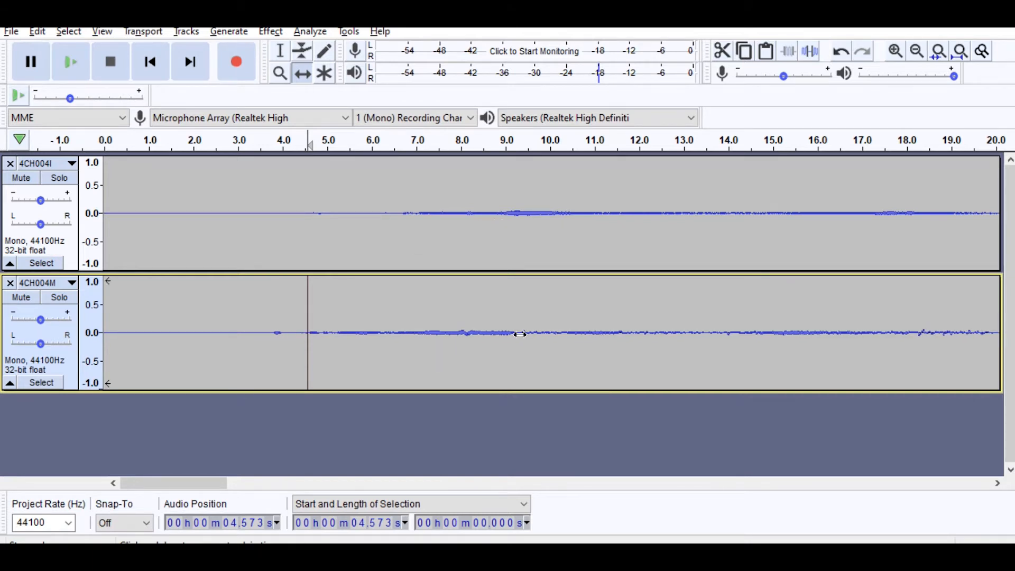
# - Compare the timing of the 4CH004I and 4CH004M waveforms along the timeline to check that they line up
pyautogui.hscroll(10, 520, 334)
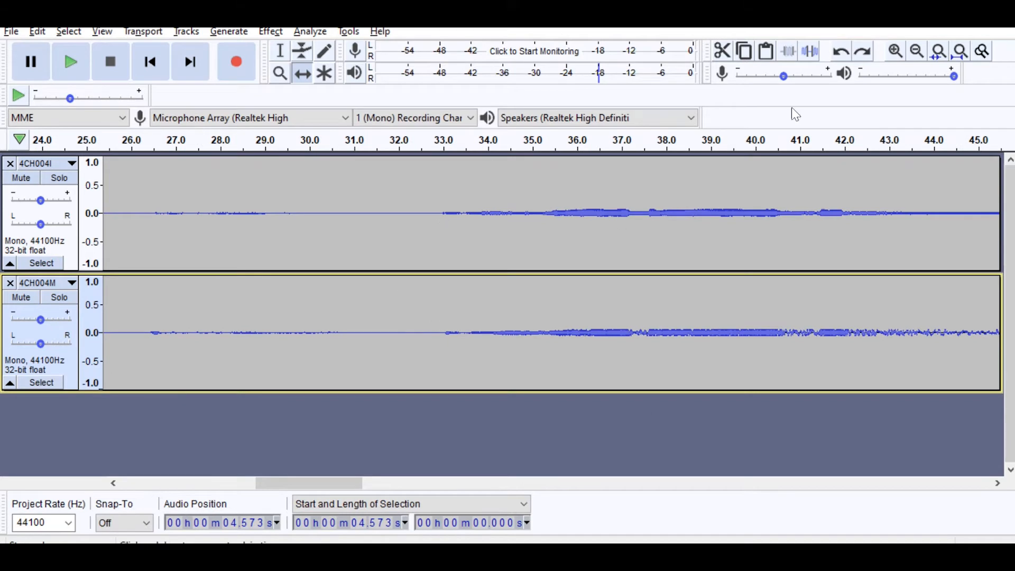
pyautogui.hscroll(15, 789, 311)
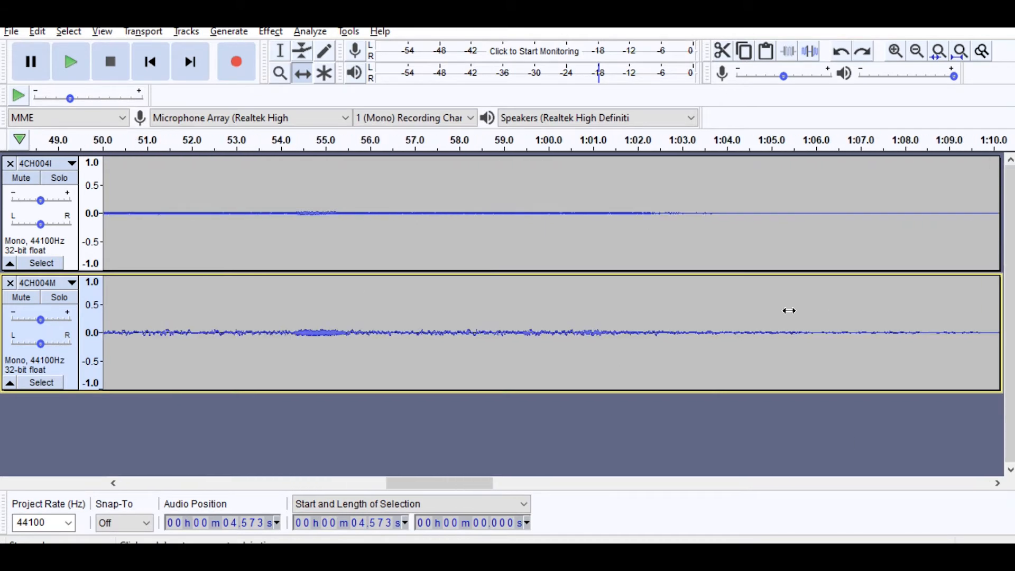
pyautogui.hscroll(8, 790, 310)
pyautogui.hscroll(-20, 789, 311)
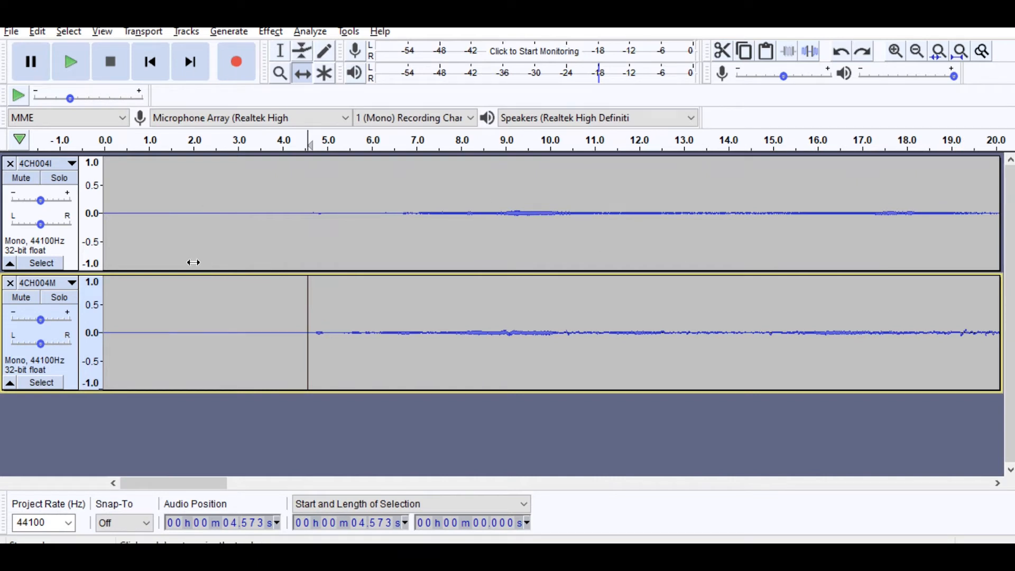
pyautogui.scroll(-3, 204, 269)
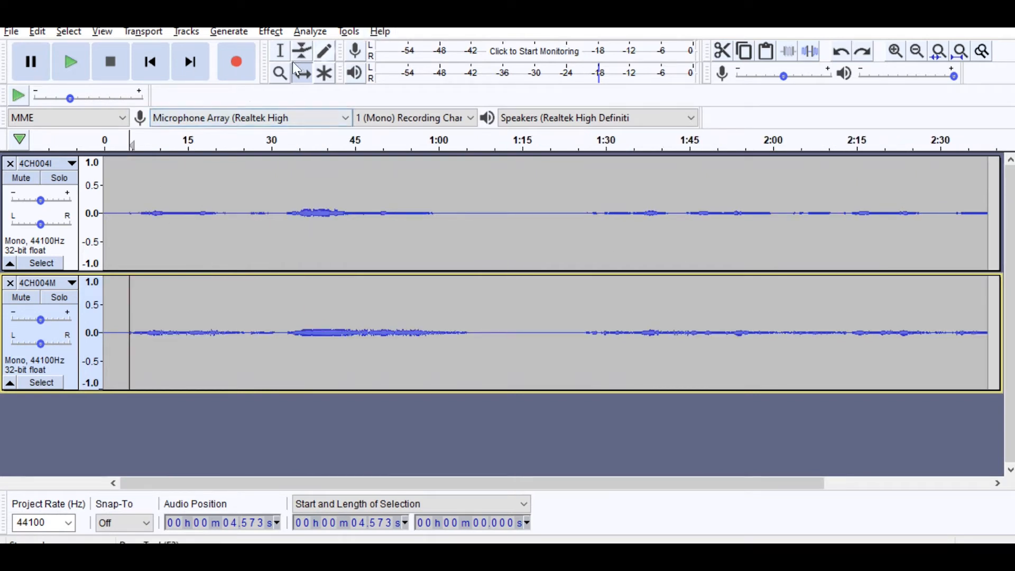
# - Select all audio in both tracks and normalize it
pyautogui.click(280, 51)
pyautogui.click(292, 214)
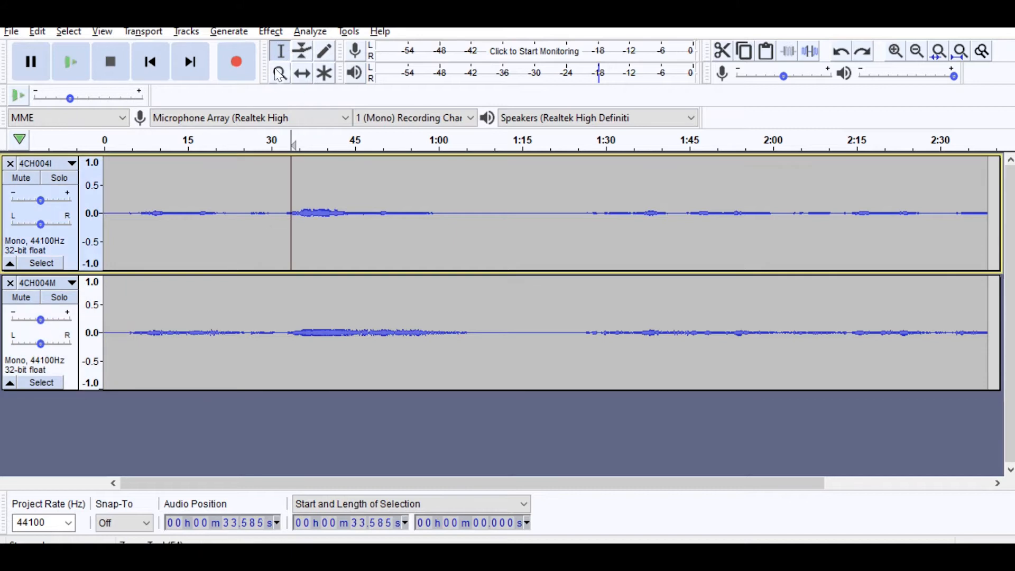
pyautogui.hotkey('ctrl', 'a')
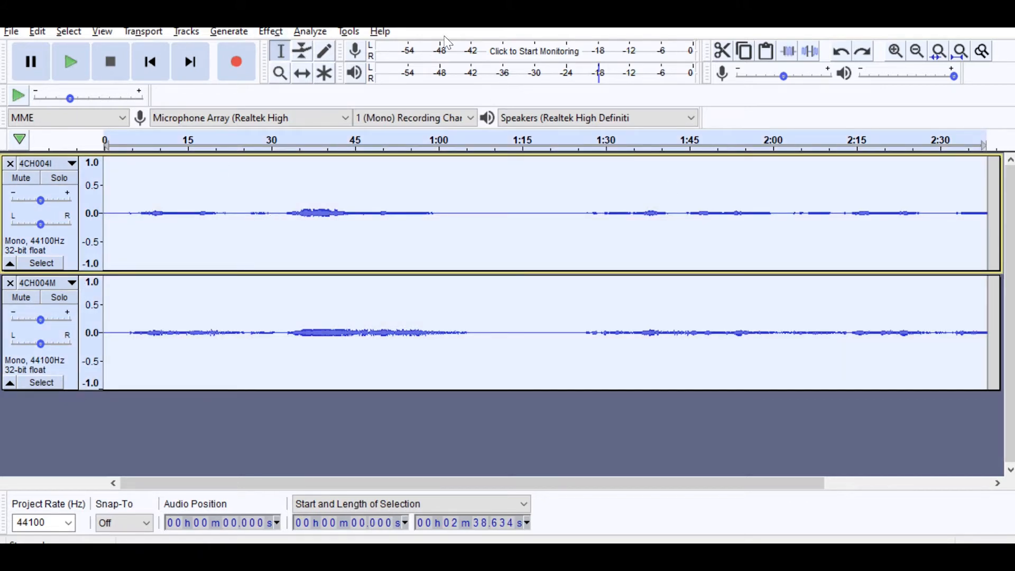
pyautogui.click(271, 32)
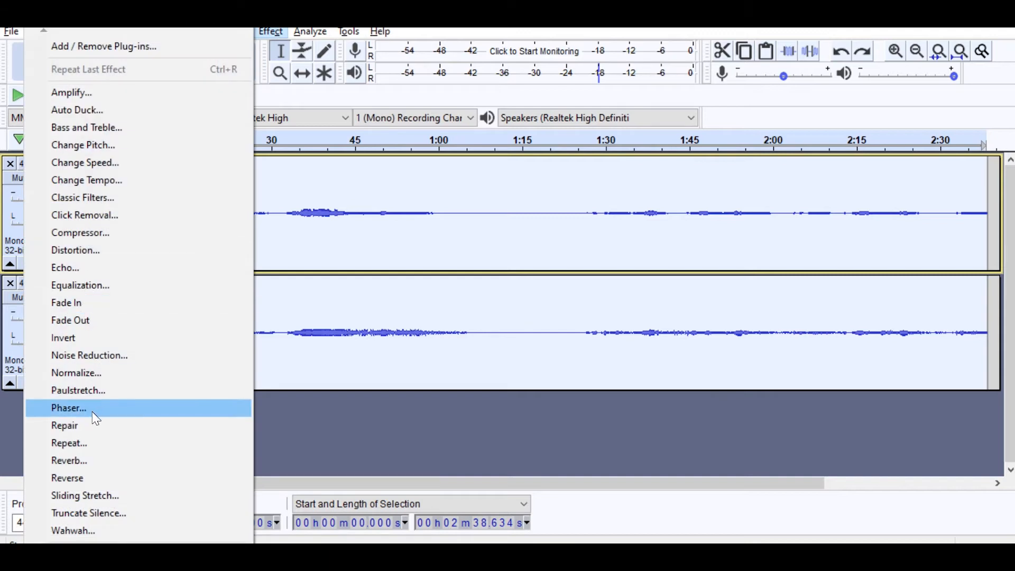
pyautogui.click(86, 379)
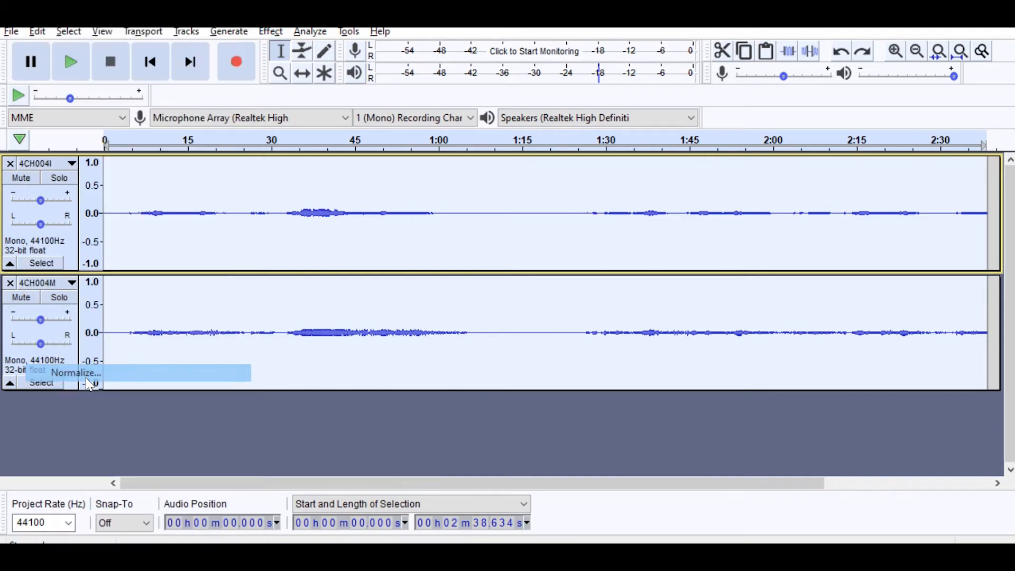
pyautogui.click(536, 331)
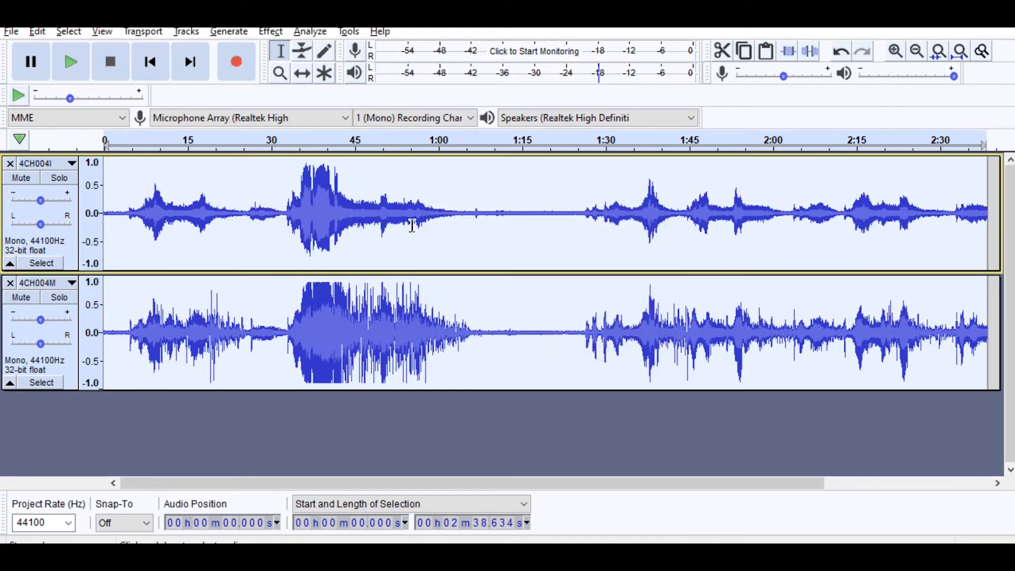
# - Play both normalized tracks from about 30 seconds while lowering the system volume to about 38, and stop playback
pyautogui.click(448, 310)
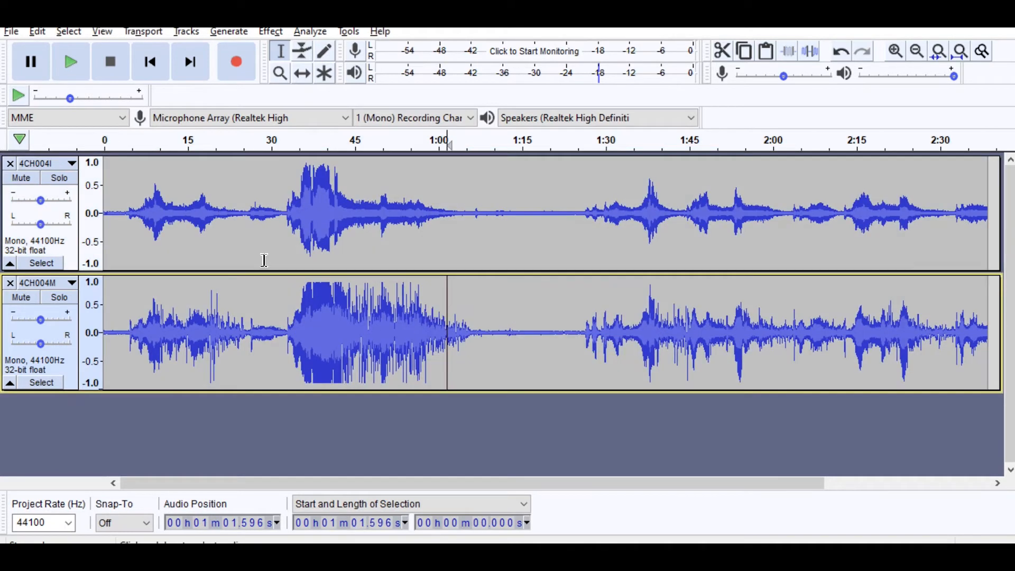
pyautogui.click(248, 242)
pyautogui.click(272, 220)
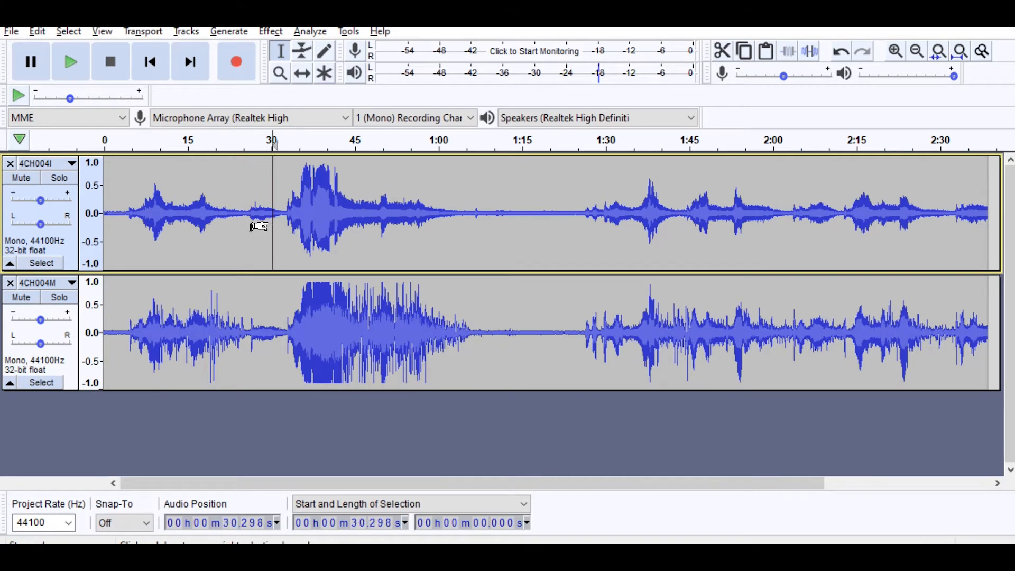
pyautogui.press('space')
pyautogui.press('XF86AudioLowerVolume')
pyautogui.press('XF86AudioLowerVolume')
pyautogui.press('XF86AudioLowerVolume')
pyautogui.press('XF86AudioLowerVolume')
pyautogui.press('XF86AudioLowerVolume')
pyautogui.press('XF86AudioLowerVolume')
pyautogui.press('XF86AudioLowerVolume')
pyautogui.press('XF86AudioLowerVolume')
pyautogui.press('XF86AudioLowerVolume')
pyautogui.press('XF86AudioLowerVolume')
pyautogui.press('XF86AudioLowerVolume')
pyautogui.press('XF86AudioLowerVolume')
pyautogui.press('XF86AudioLowerVolume')
pyautogui.press('XF86AudioLowerVolume')
pyautogui.press('XF86AudioLowerVolume')
pyautogui.press('XF86AudioLowerVolume')
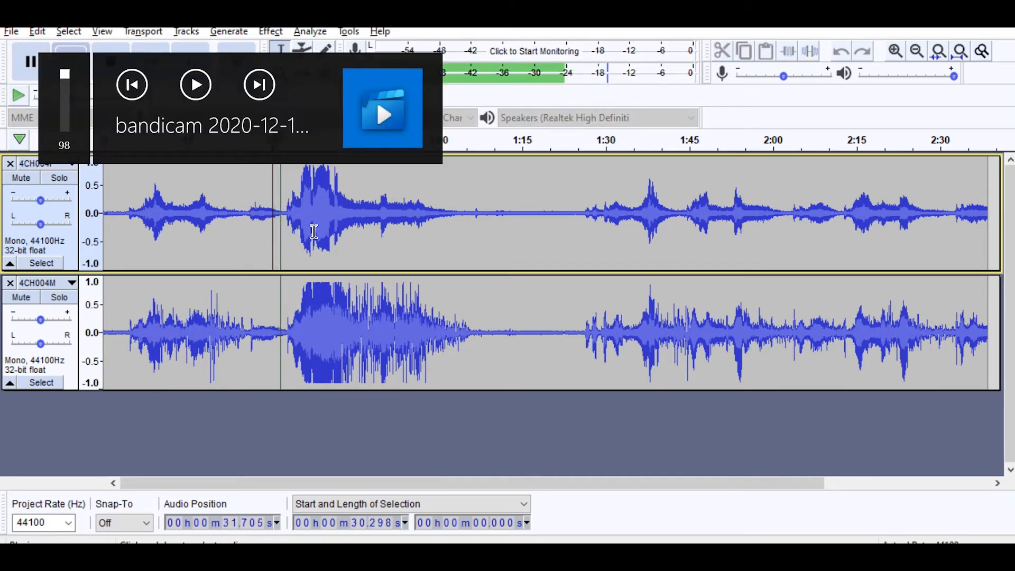
pyautogui.press('XF86AudioLowerVolume')
pyautogui.press('XF86AudioLowerVolume')
pyautogui.press('XF86AudioLowerVolume')
pyautogui.press('XF86AudioLowerVolume')
pyautogui.press('XF86AudioLowerVolume')
pyautogui.press('XF86AudioLowerVolume')
pyautogui.press('XF86AudioLowerVolume')
pyautogui.press('XF86AudioLowerVolume')
pyautogui.press('XF86AudioLowerVolume')
pyautogui.press('XF86AudioLowerVolume')
pyautogui.press('XF86AudioLowerVolume')
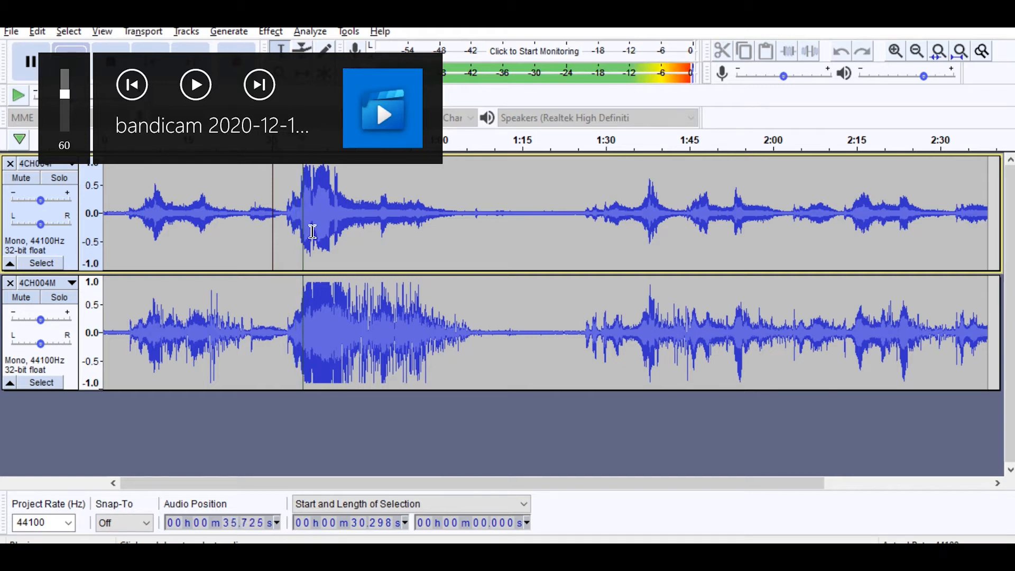
pyautogui.press('XF86AudioLowerVolume')
pyautogui.press('XF86AudioLowerVolume')
pyautogui.press('XF86AudioLowerVolume')
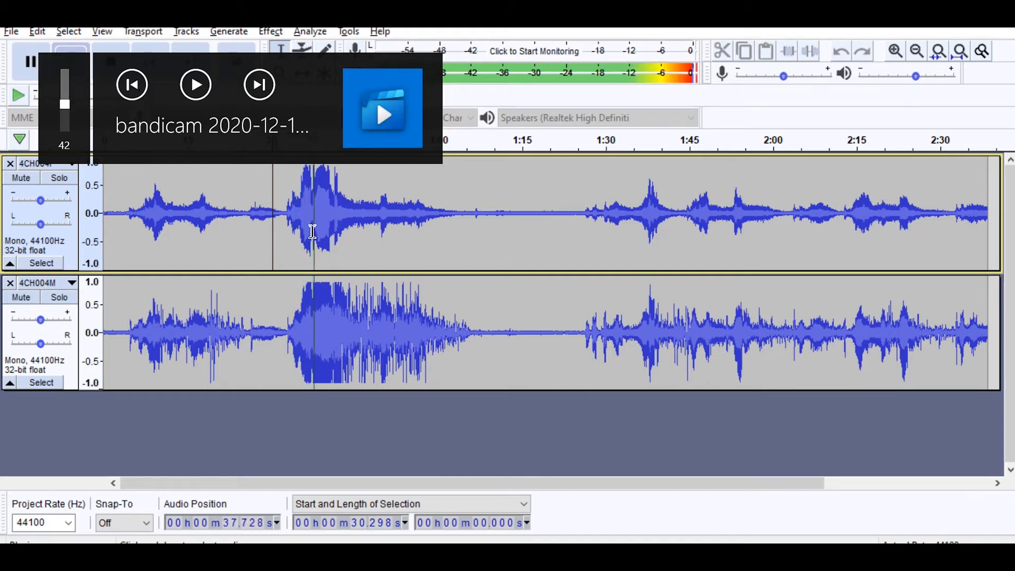
pyautogui.press('XF86AudioLowerVolume')
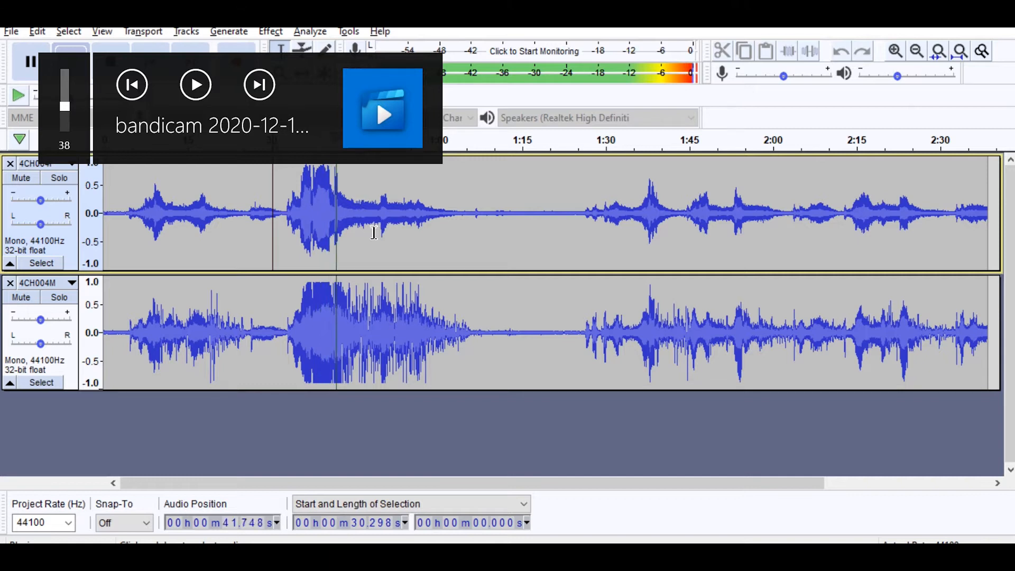
pyautogui.click(471, 342)
pyautogui.press('space')
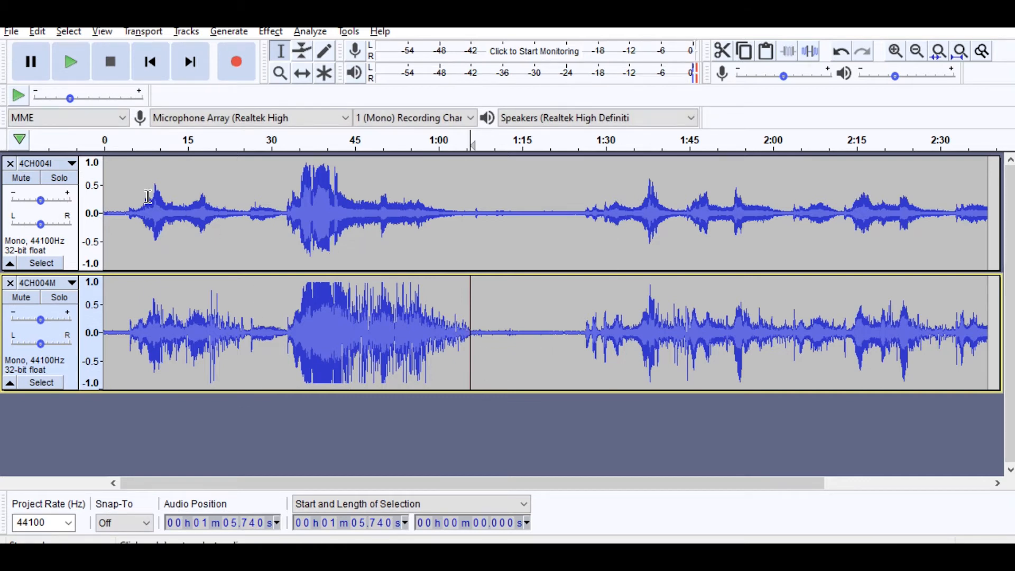
# - Compress both full tracks with a -12 dB threshold, -40 dB noise floor, 2:1 ratio, 0.20 s attack and 1.0 s release
pyautogui.click(325, 243)
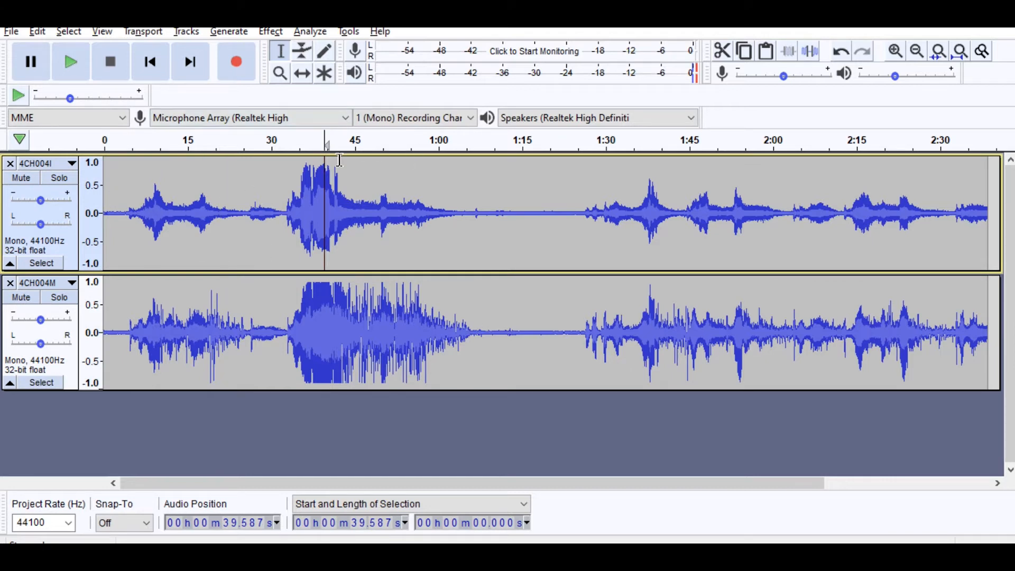
pyautogui.hotkey('ctrl', 'a')
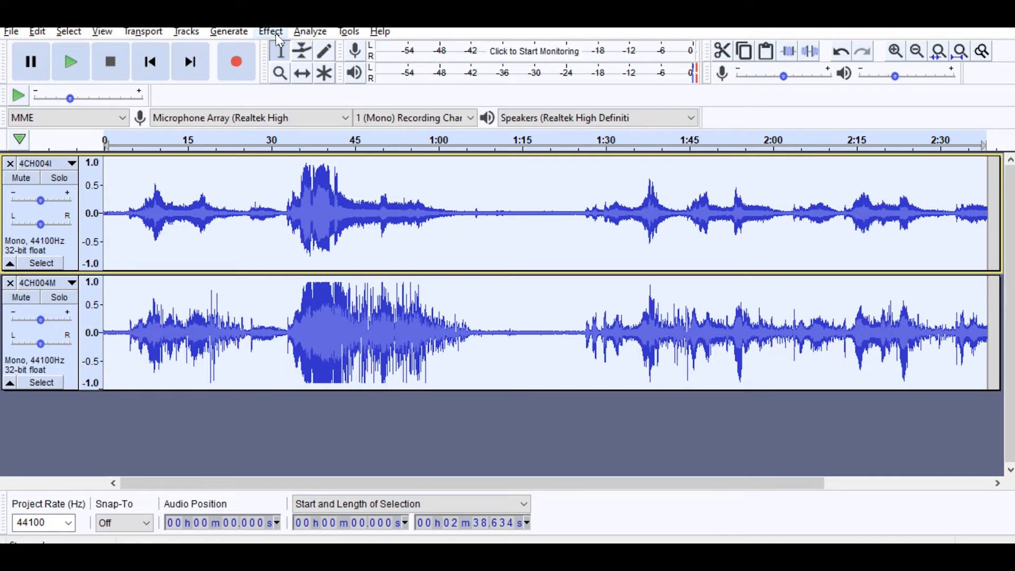
pyautogui.click(276, 34)
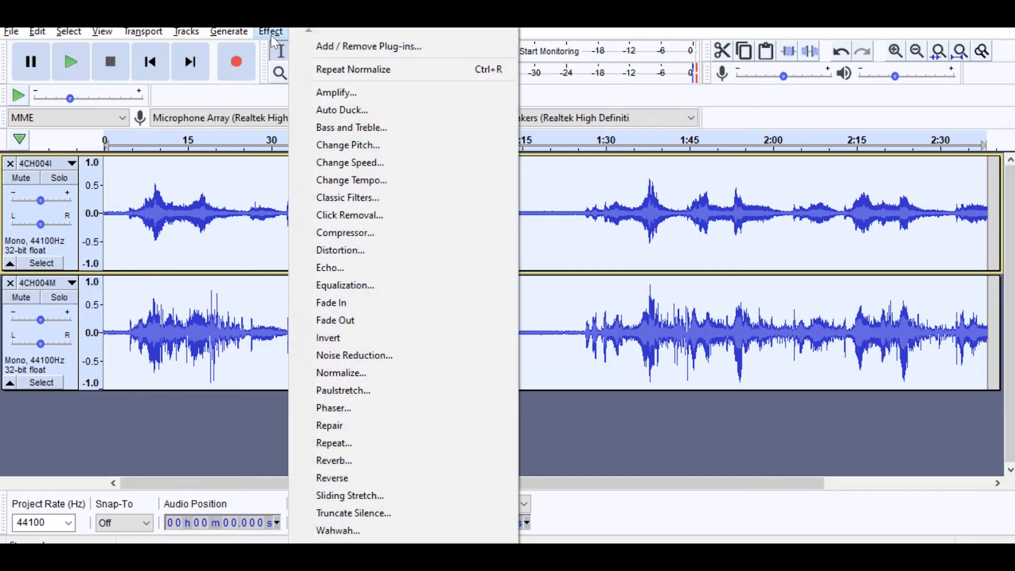
pyautogui.click(271, 35)
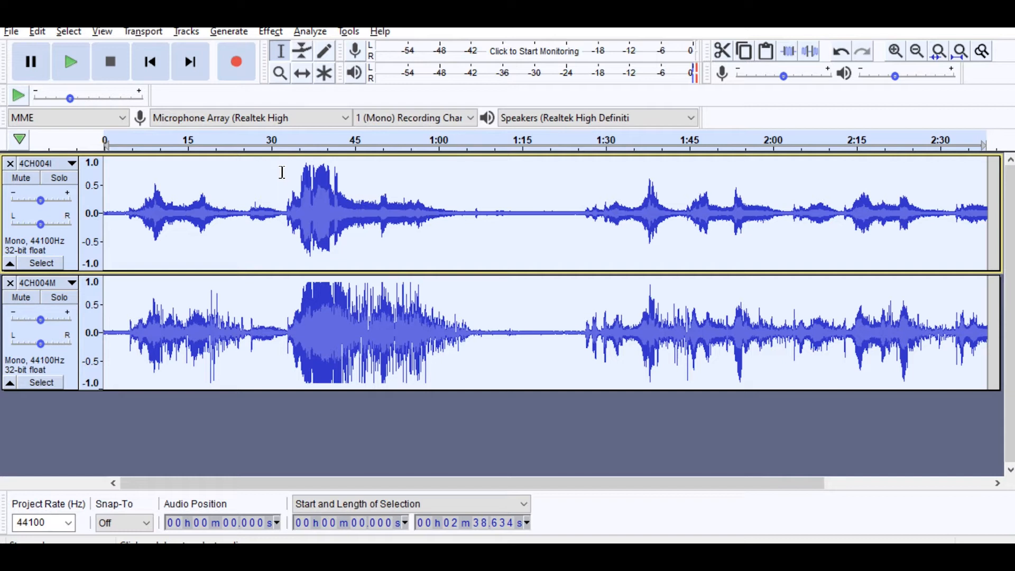
pyautogui.click(278, 34)
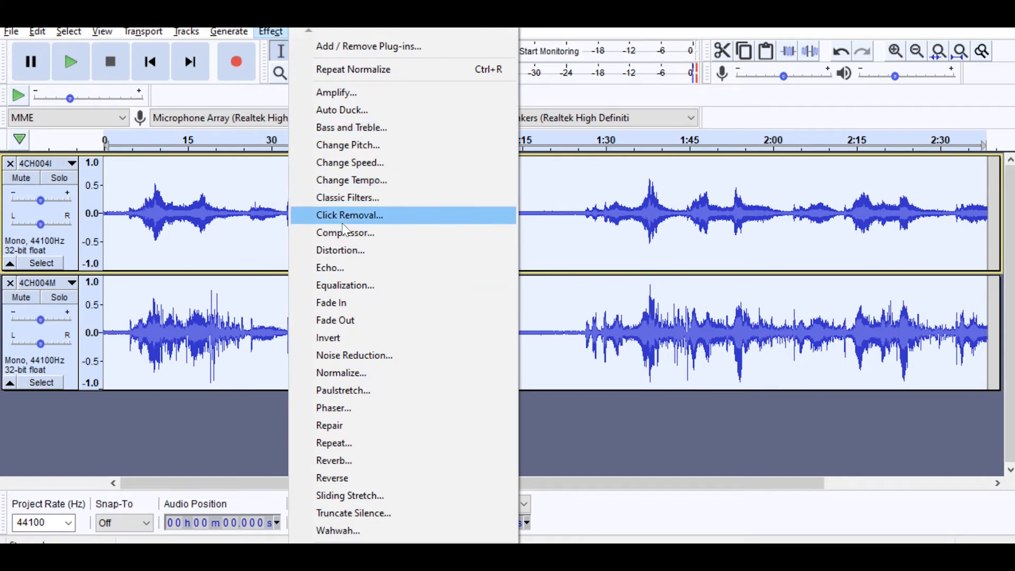
pyautogui.click(317, 233)
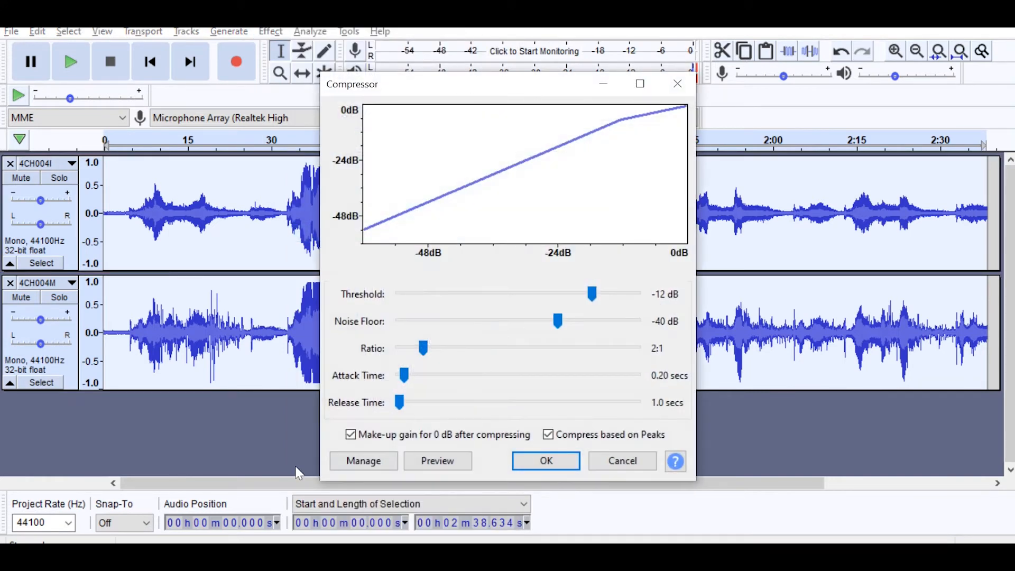
pyautogui.press('Return')
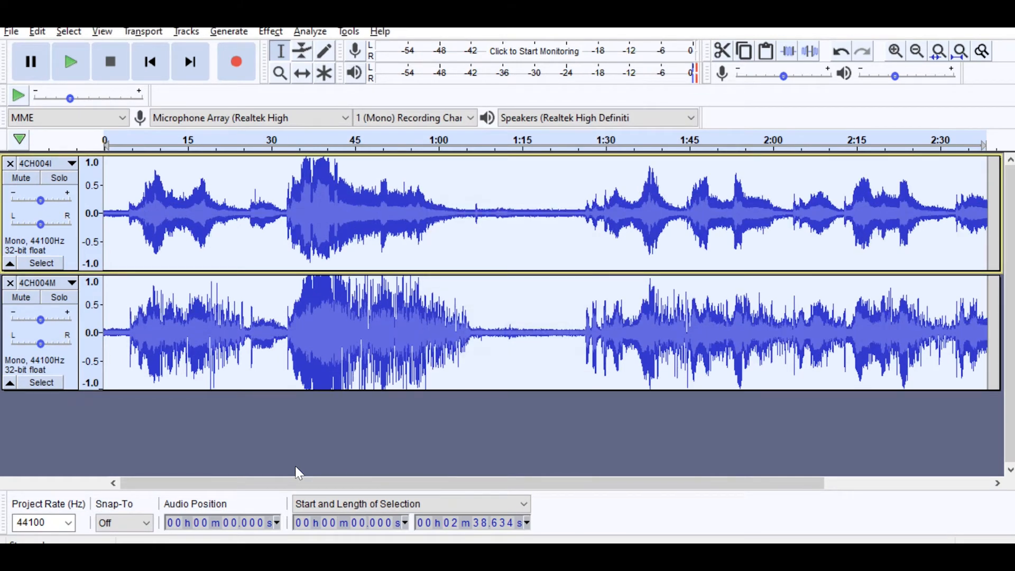
# - Apply a Soft Limit limiter to both tracks with 5.50 dB mono/left input gain, -3.00 dB limit, 2.00 ms hold and make-up gain
pyautogui.click(277, 34)
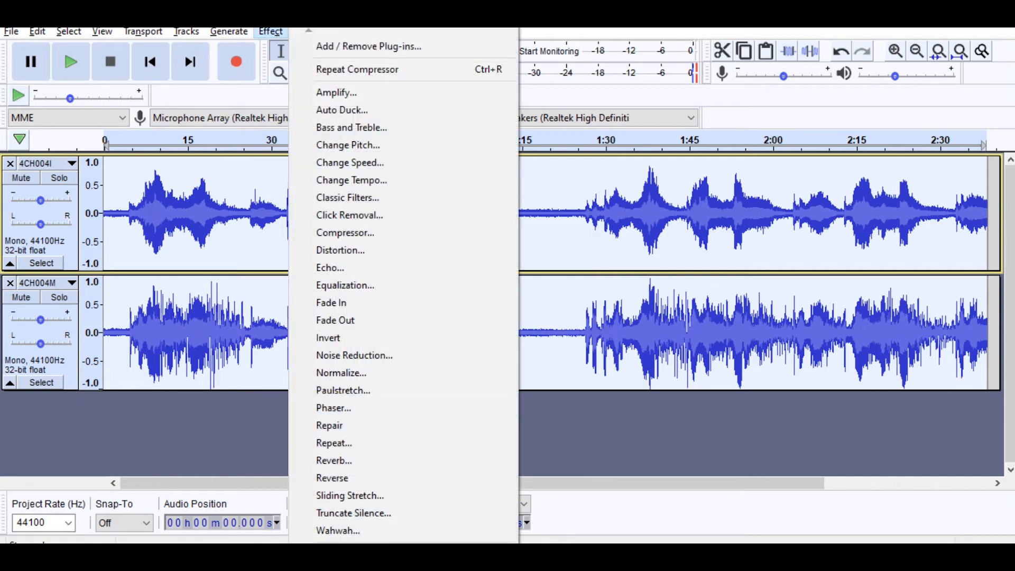
pyautogui.moveTo(403, 545)
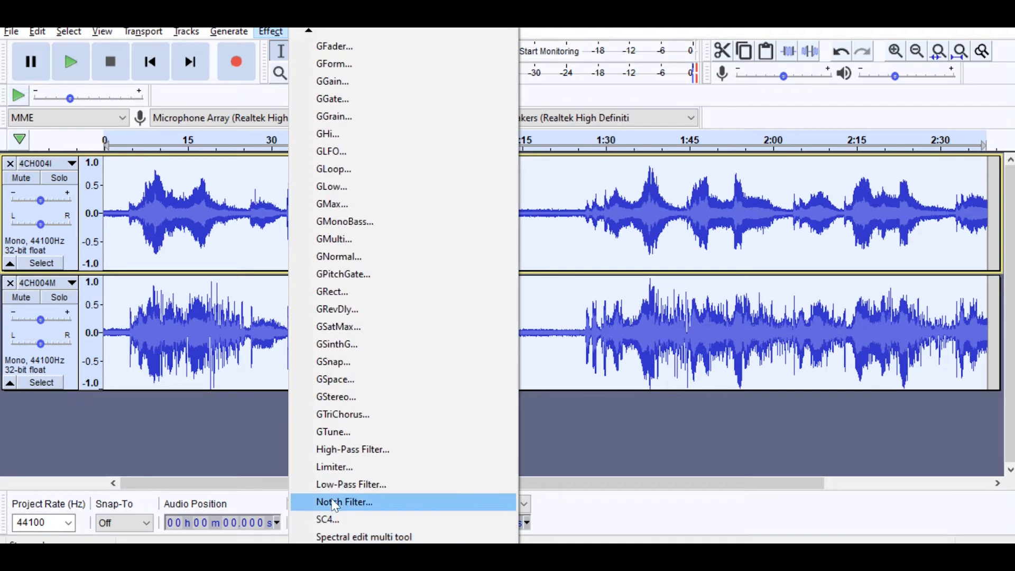
pyautogui.click(334, 475)
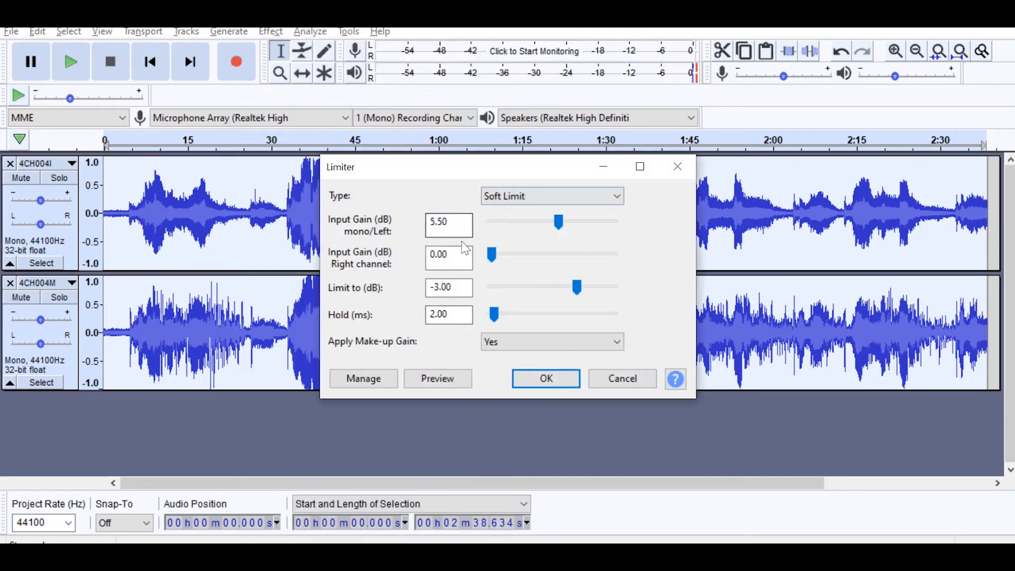
pyautogui.click(540, 381)
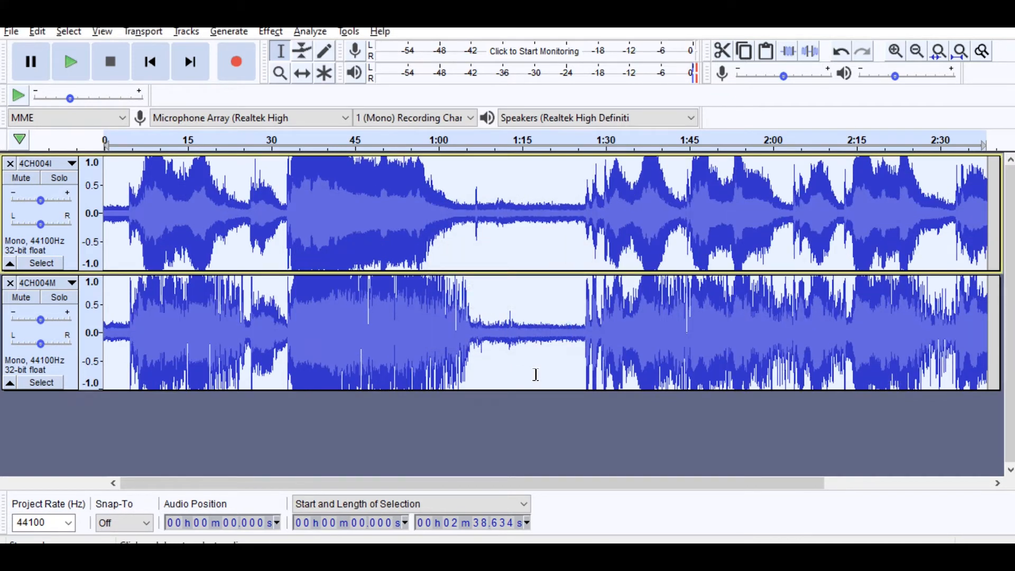
# - Normalize both limited tracks once more over their full length
pyautogui.click(270, 32)
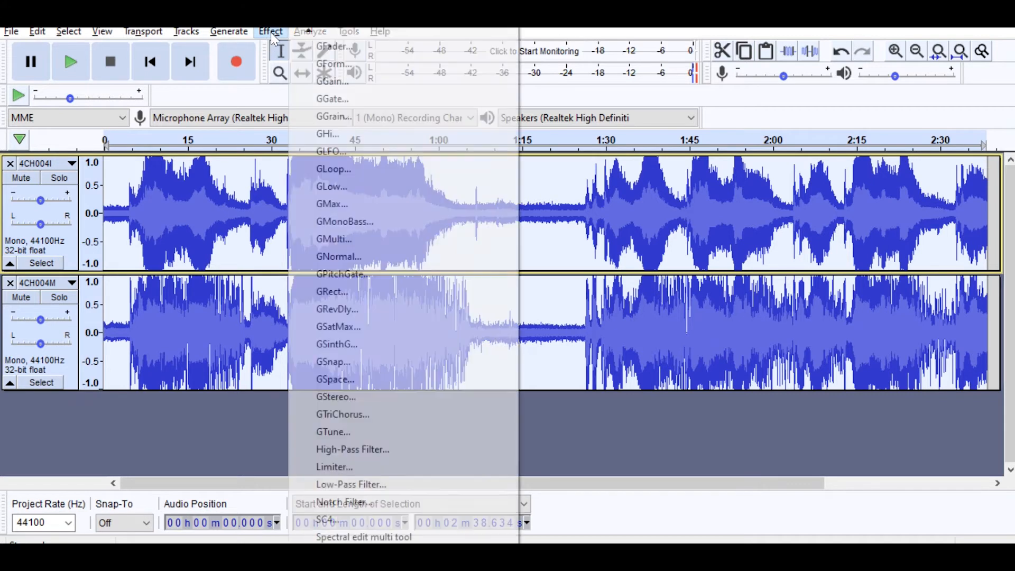
pyautogui.moveTo(311, 32)
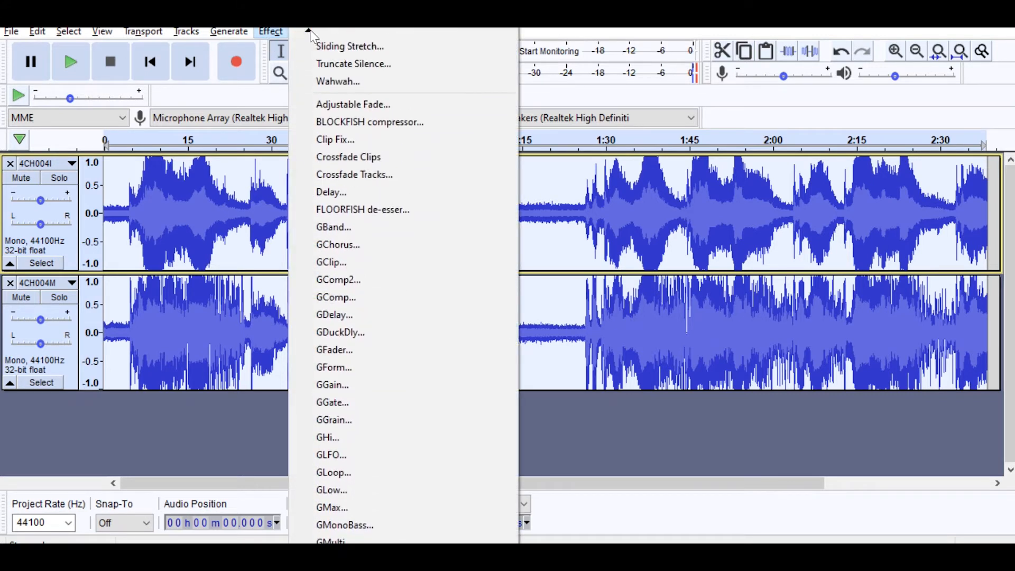
pyautogui.click(336, 99)
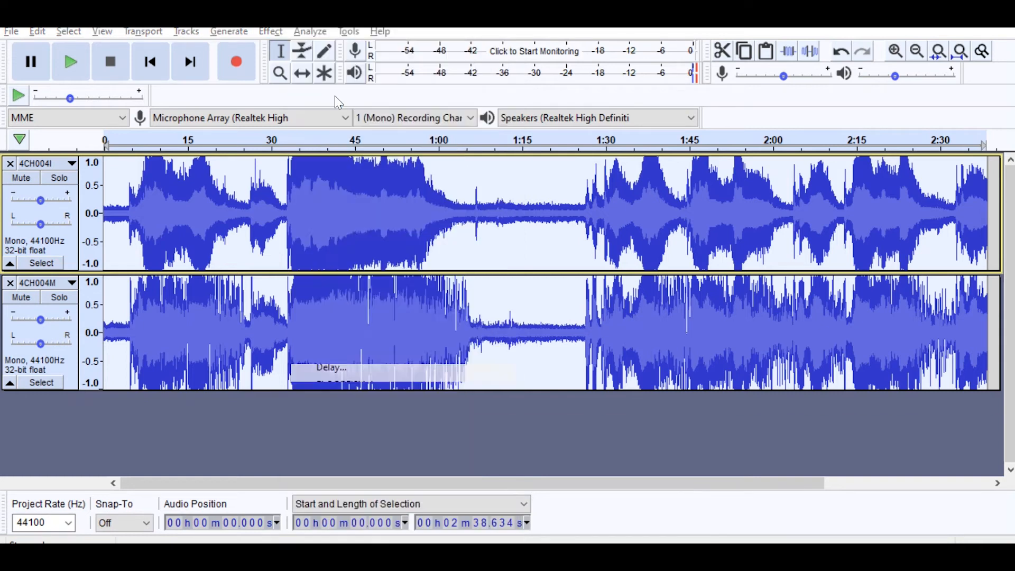
pyautogui.press('Return')
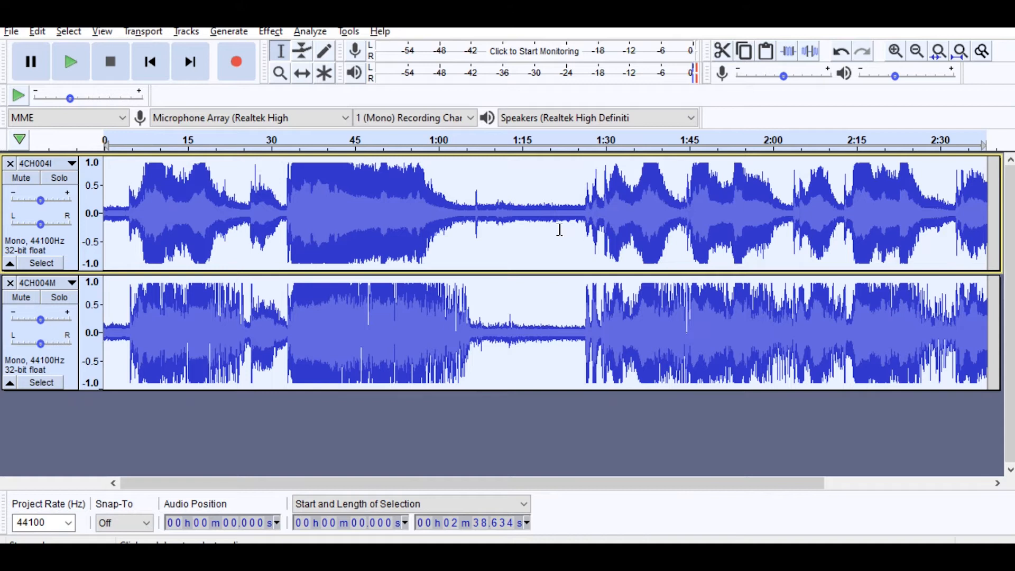
# - Play both normalized tracks from about 1:25 and again from about 25 seconds, and stop playback
pyautogui.click(525, 214)
pyautogui.click(580, 211)
pyautogui.press('space')
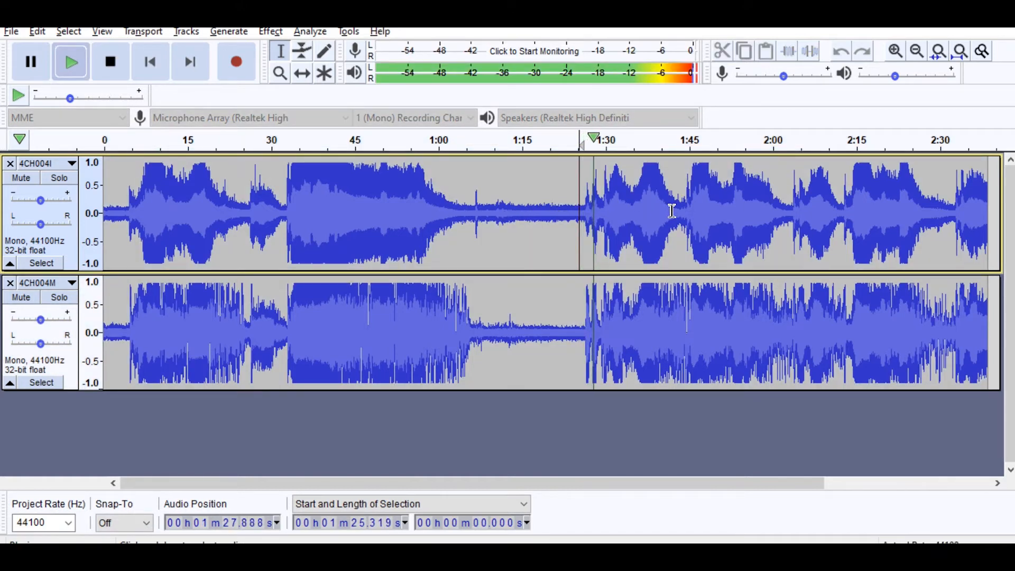
pyautogui.click(263, 217)
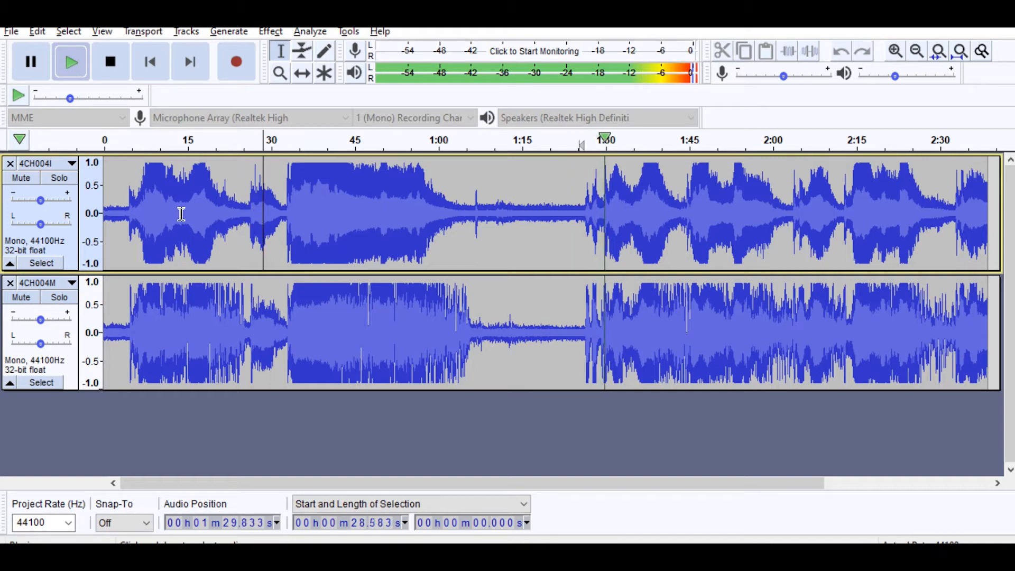
pyautogui.press('space')
pyautogui.click(233, 217)
pyautogui.press('space')
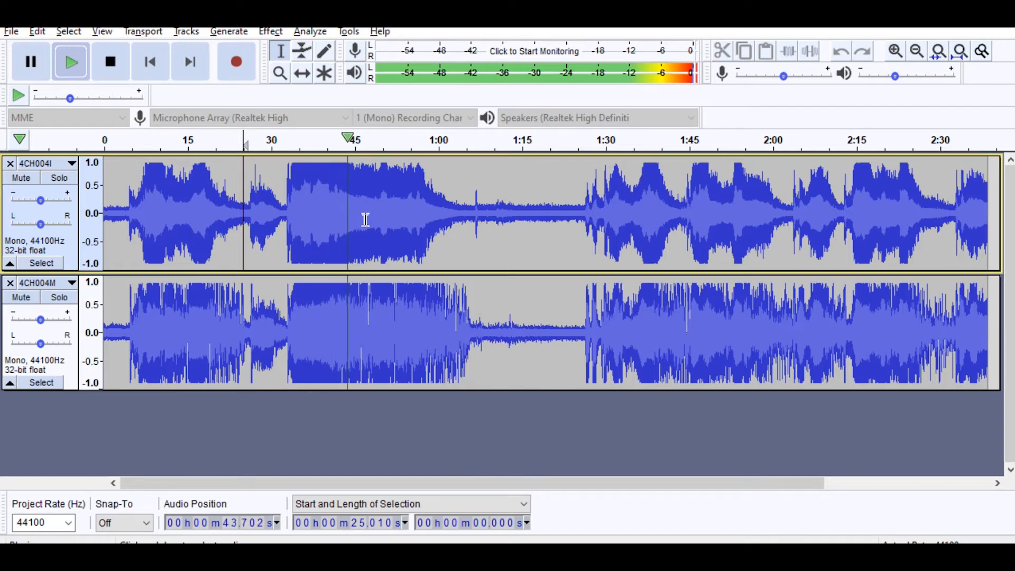
pyautogui.press('space')
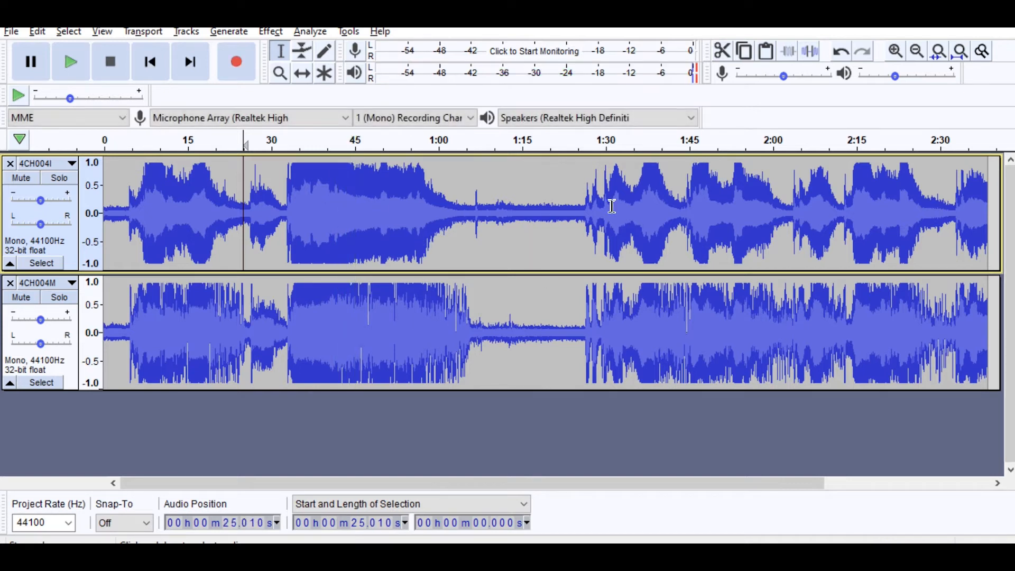
pyautogui.click(508, 213)
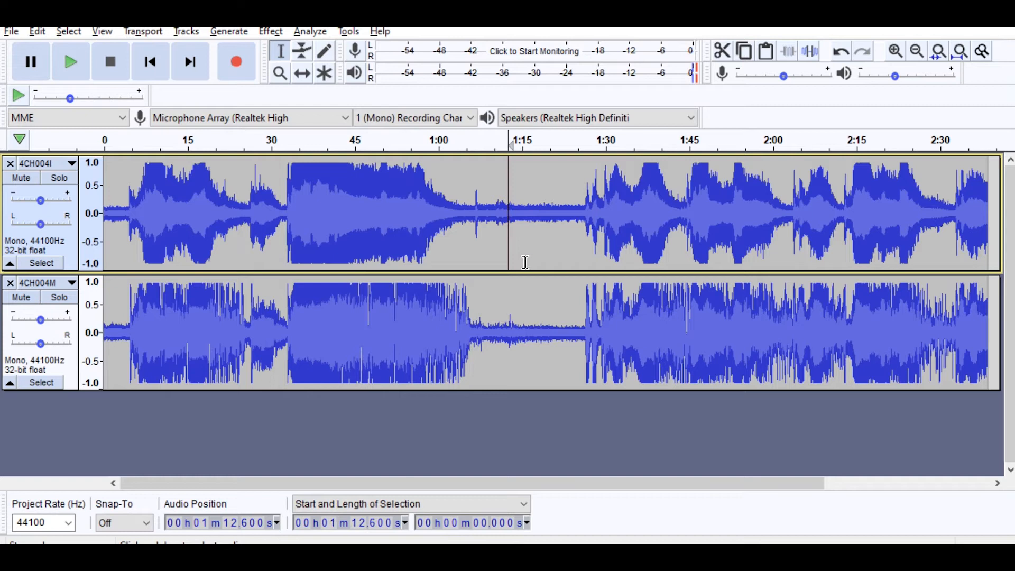
pyautogui.hotkey('ctrl', 'a')
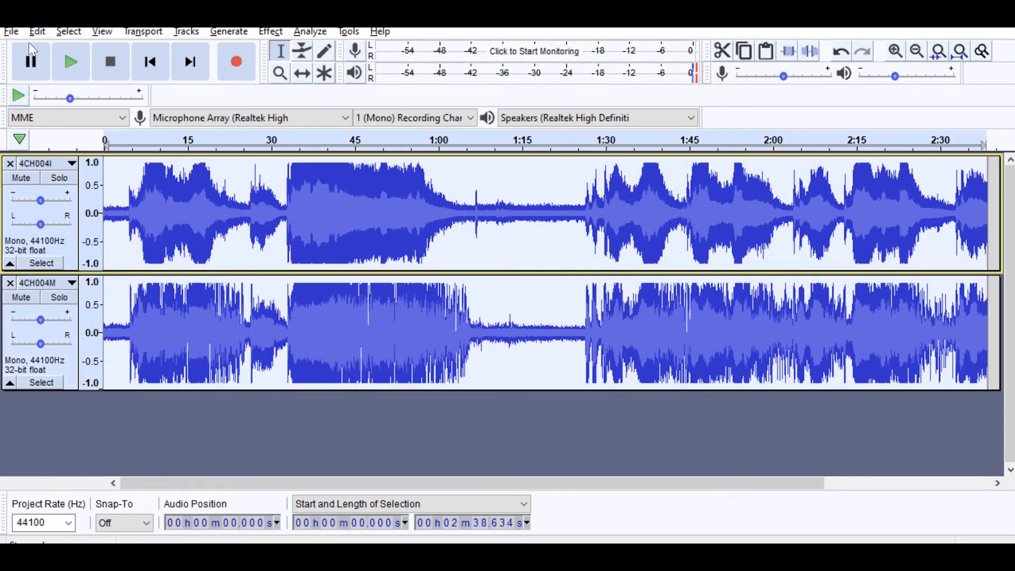
pyautogui.click(13, 32)
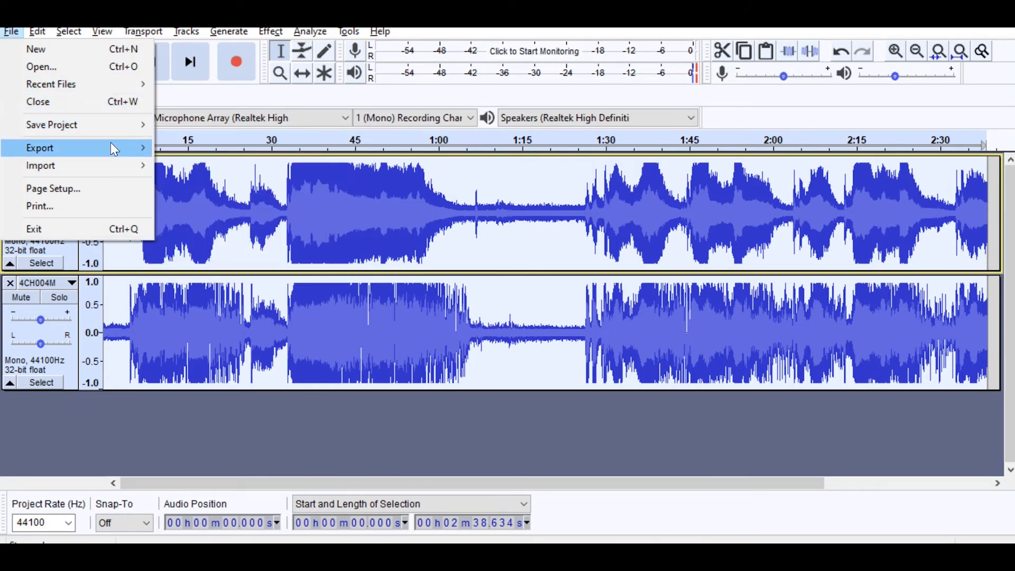
pyautogui.moveTo(110, 143)
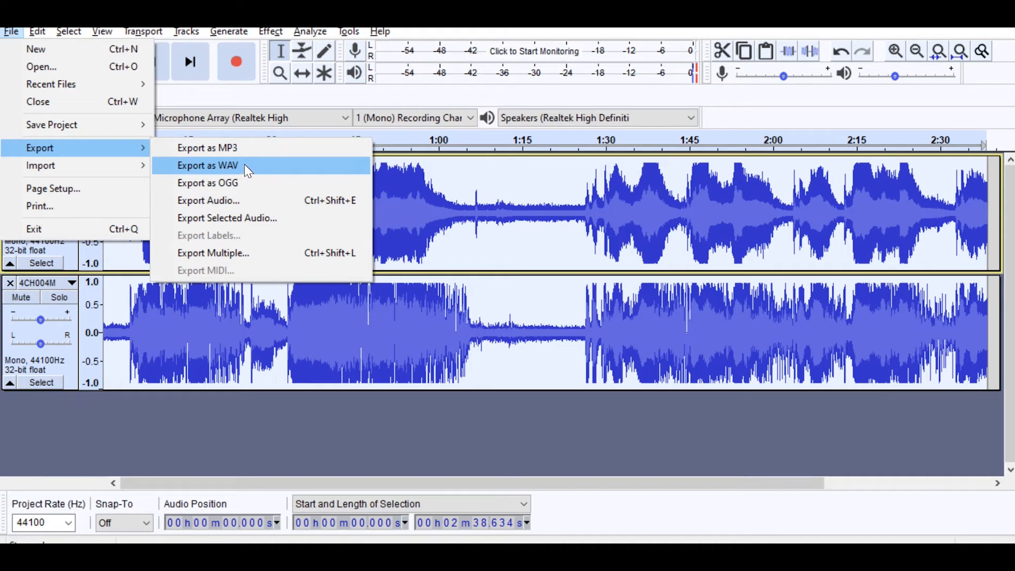
pyautogui.click(464, 211)
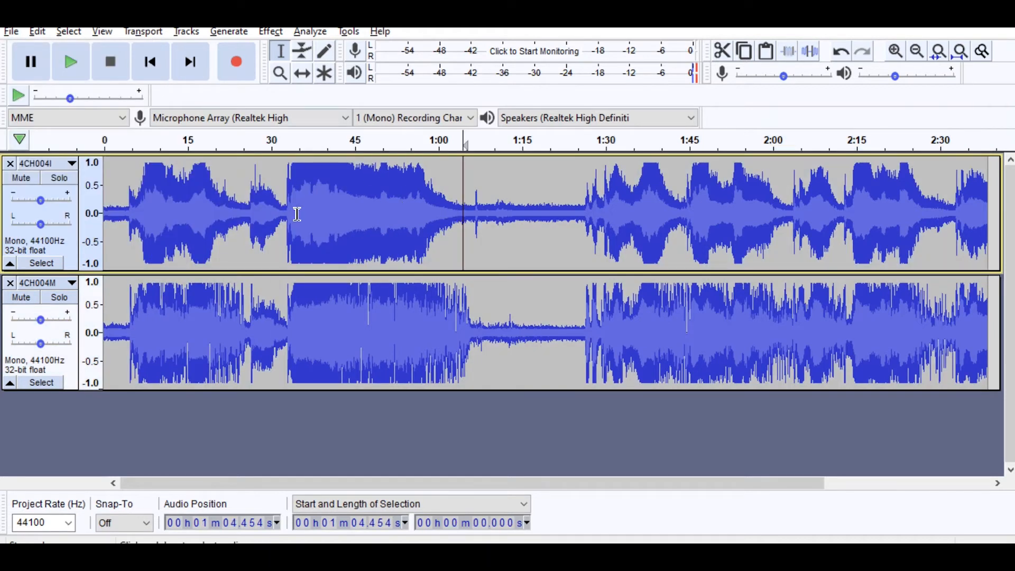
# - Mix and render both full tracks into a single mono track
pyautogui.hotkey('ctrl', 'a')
pyautogui.click(187, 33)
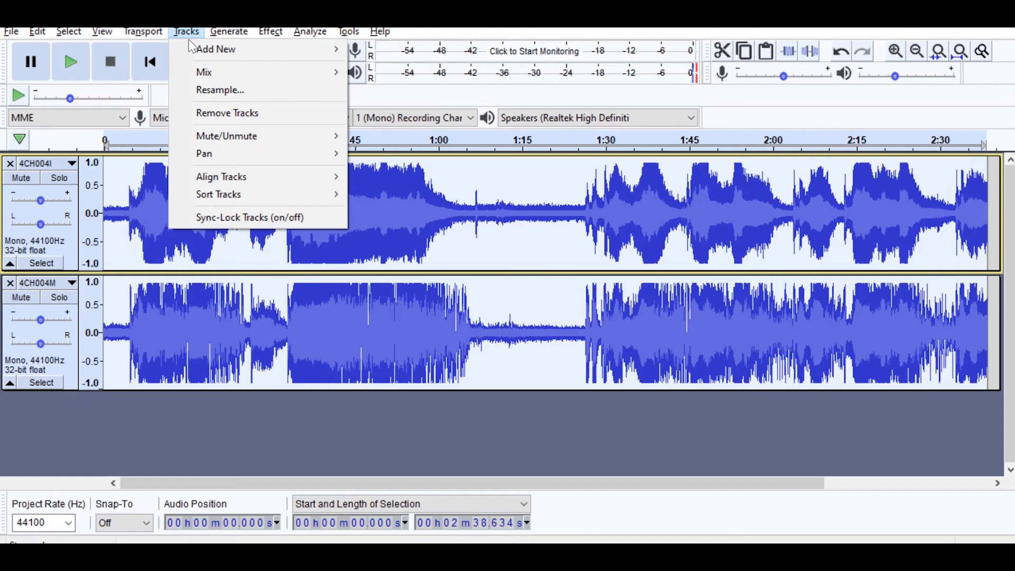
pyautogui.moveTo(317, 74)
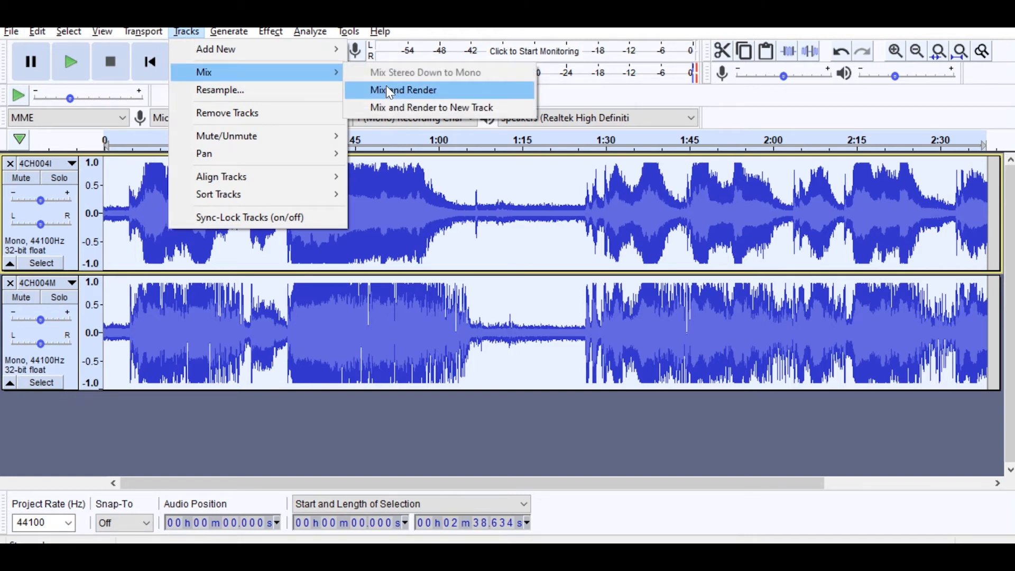
pyautogui.click(390, 92)
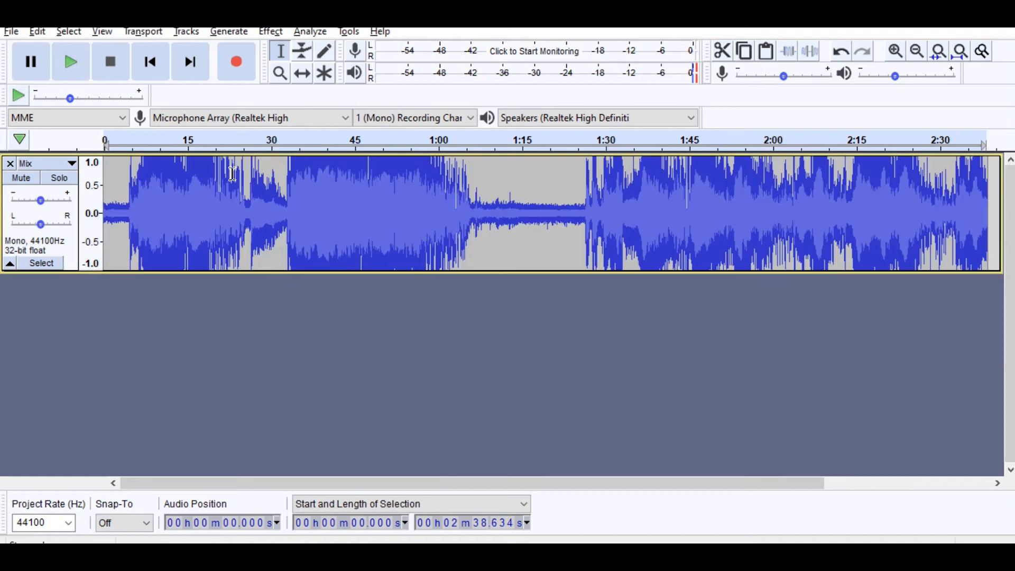
# - Normalize the entire mixed track to a peak amplitude of -1.0 dB with DC offset removal
pyautogui.click(261, 190)
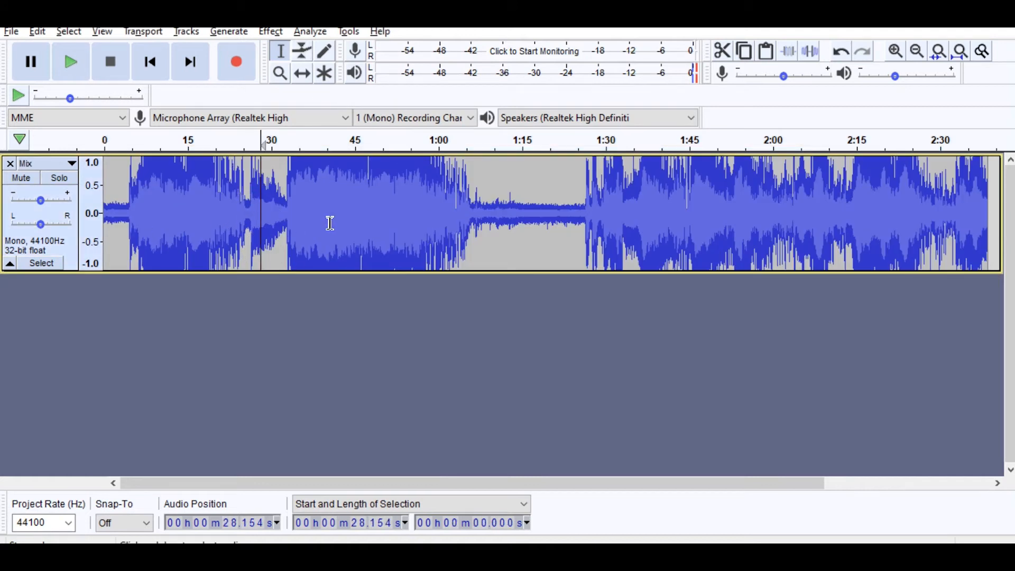
pyautogui.hotkey('ctrl', 'a')
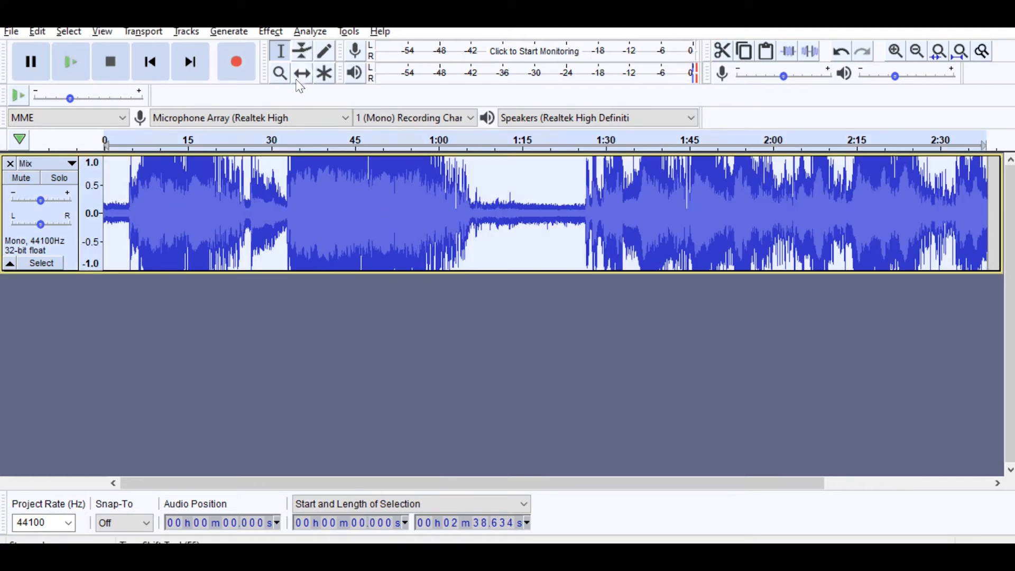
pyautogui.click(270, 33)
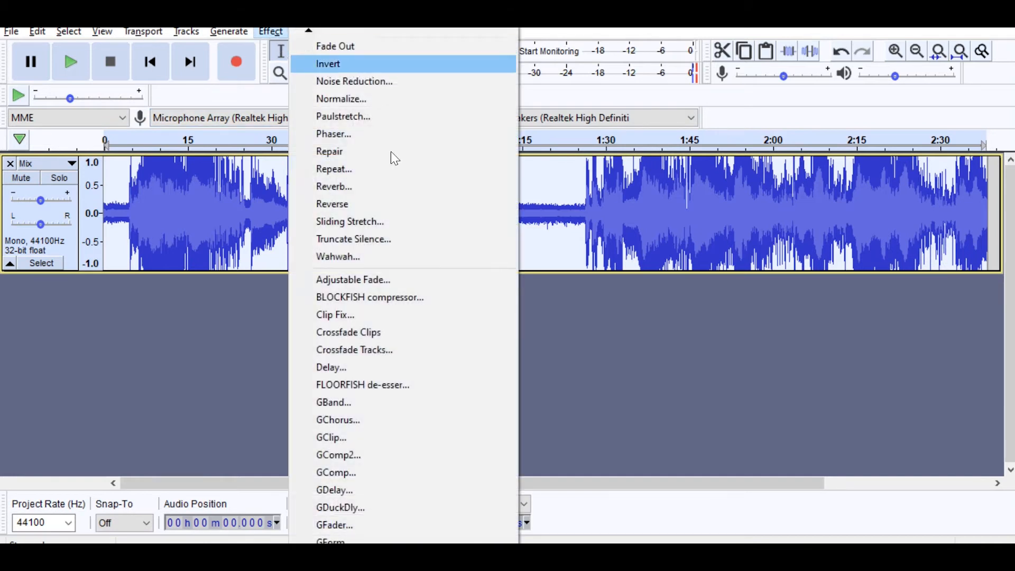
pyautogui.click(367, 99)
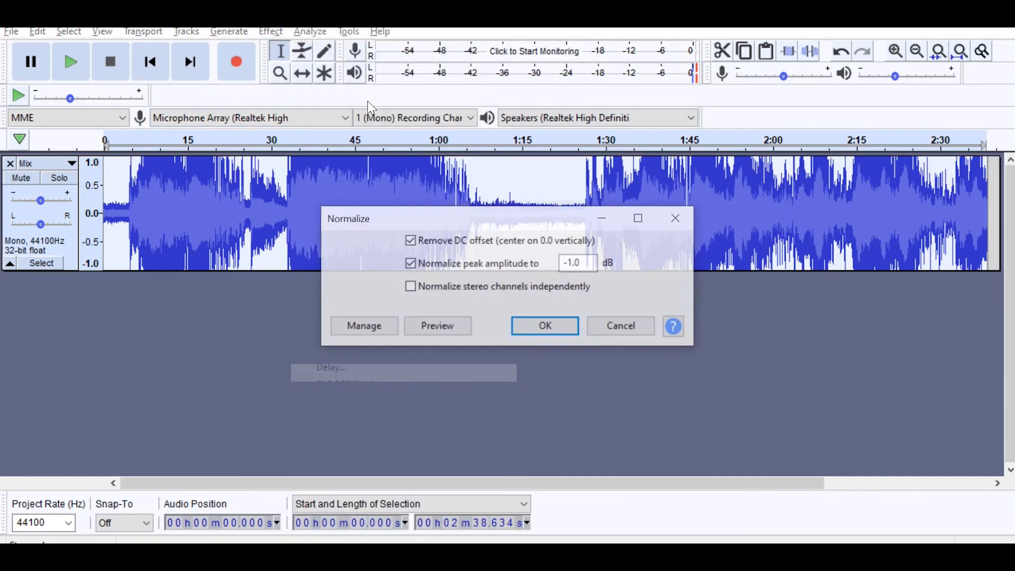
pyautogui.press('Return')
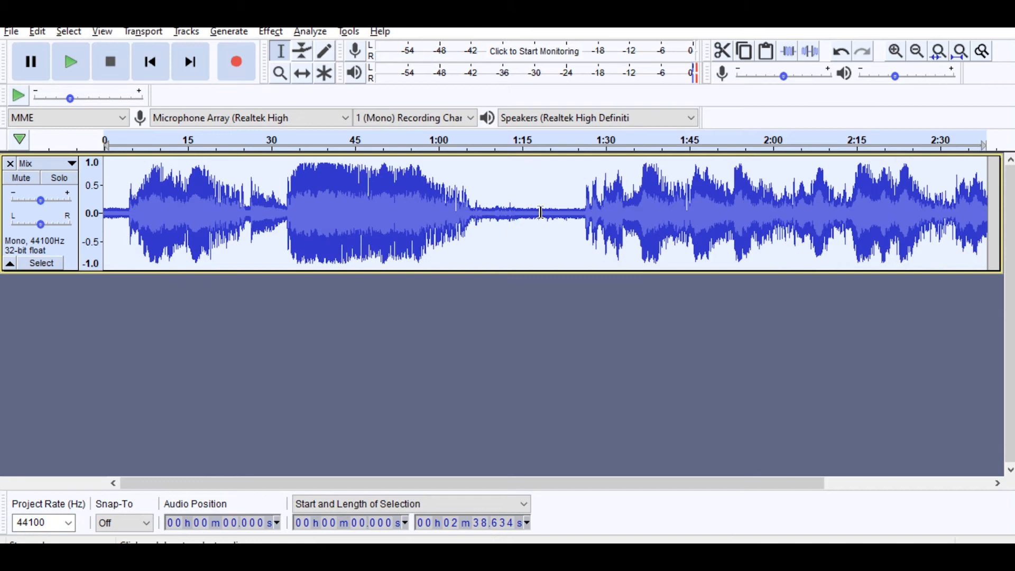
# - Examine the quiet passage after 1:05 up close and play it from about 1:04.5 and 1:09.5
pyautogui.click(488, 212)
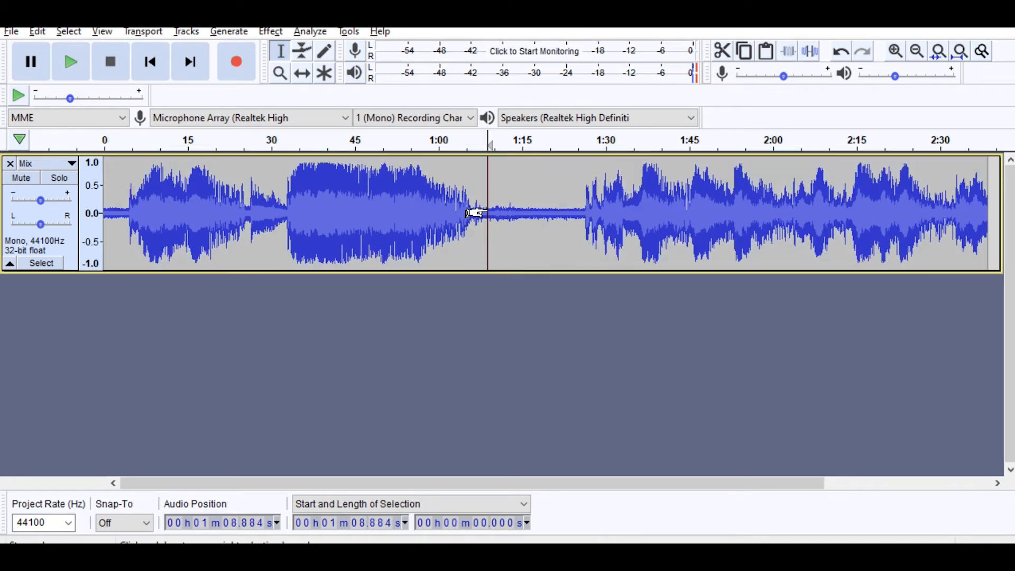
pyautogui.hotkey('ctrl', '1')
pyautogui.hotkey('ctrl', '1')
pyautogui.hotkey('ctrl', '1')
pyautogui.hotkey('ctrl', '3')
pyautogui.click(513, 208)
pyautogui.moveTo(476, 216); pyautogui.dragTo(636, 218)
pyautogui.click(391, 206)
pyautogui.press('space')
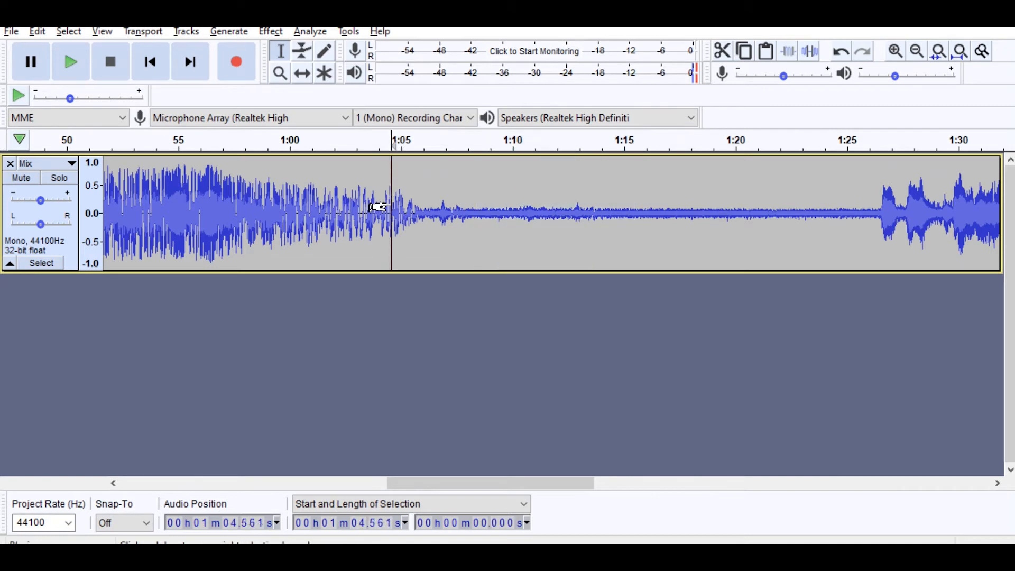
pyautogui.press('space')
pyautogui.click(502, 206)
pyautogui.press('space')
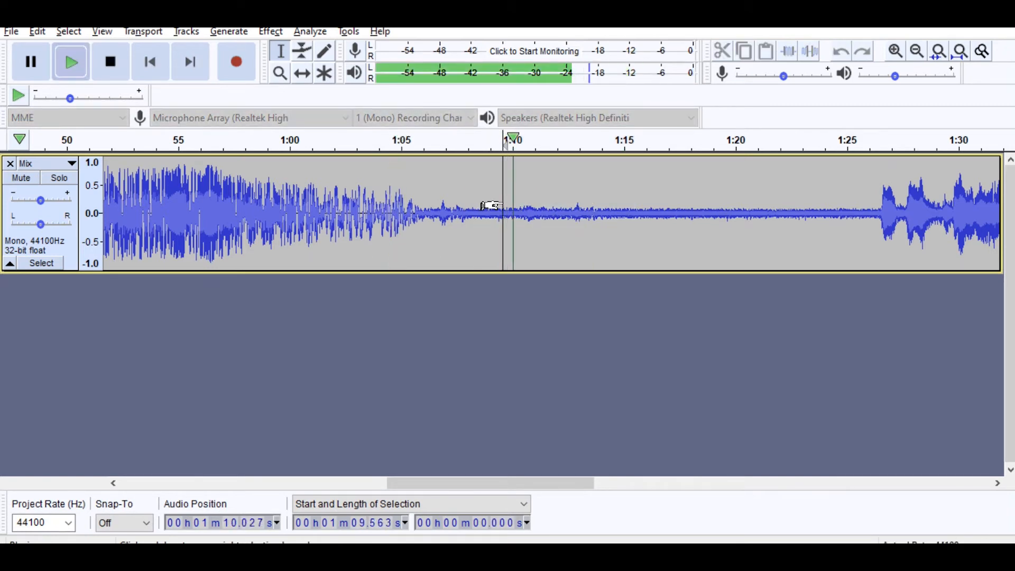
pyautogui.press('space')
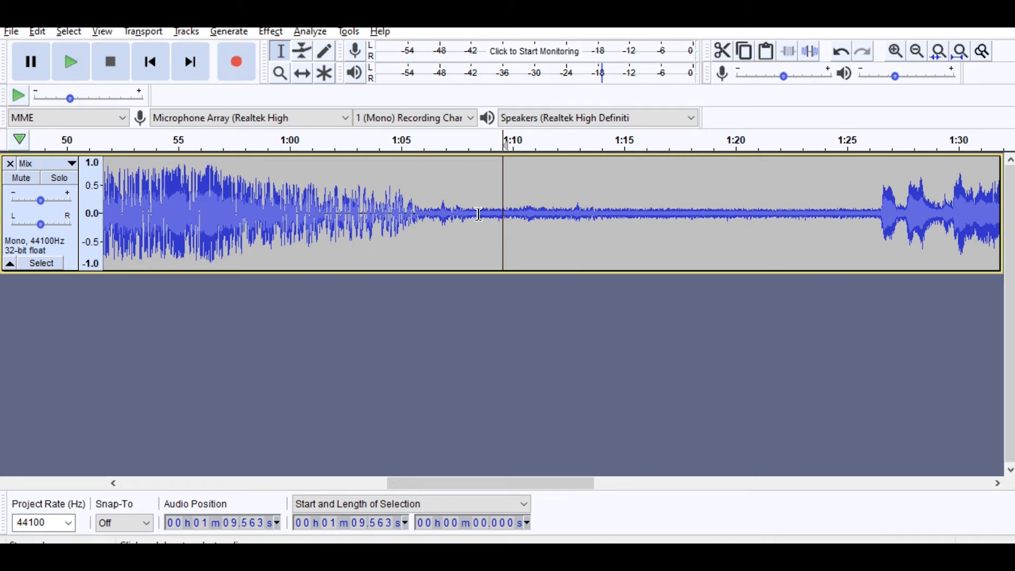
# - Capture a noise profile from about 16.4 seconds of the quiet passage starting at about 1:08.9
pyautogui.hscroll(-10, 429, 198)
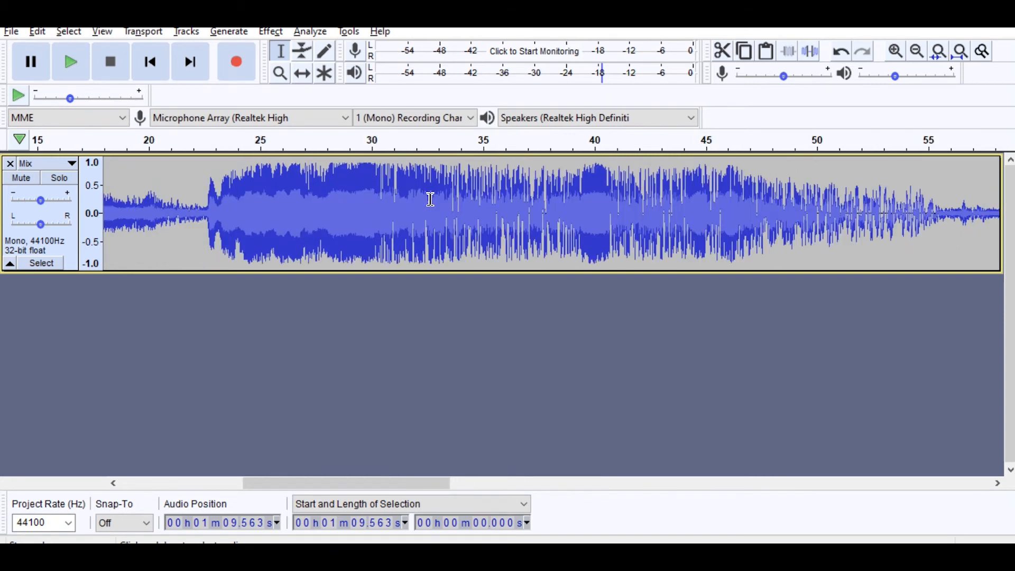
pyautogui.hscroll(4, 431, 199)
pyautogui.hscroll(6, 431, 199)
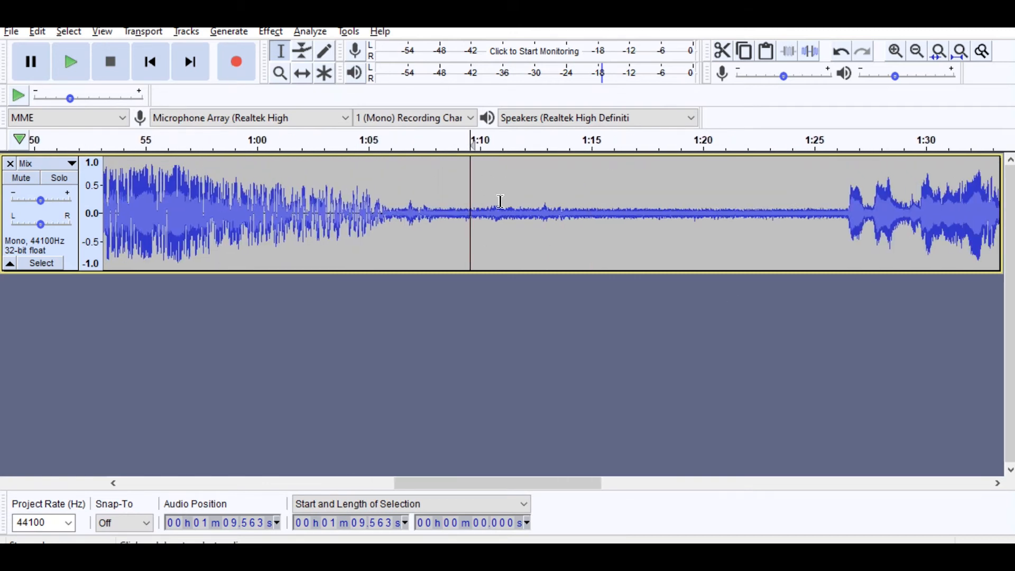
pyautogui.moveTo(456, 212); pyautogui.dragTo(821, 225)
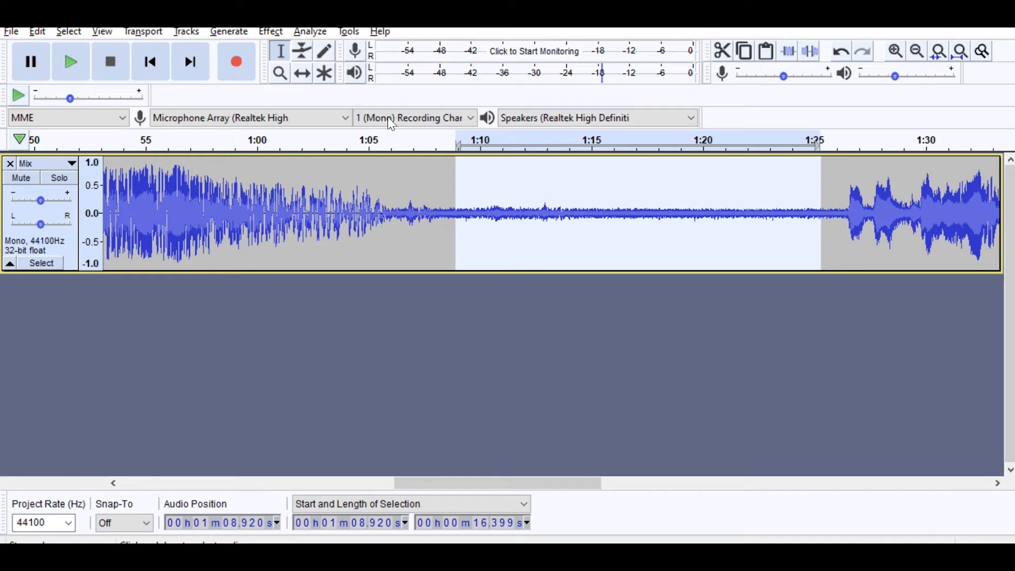
pyautogui.click(272, 32)
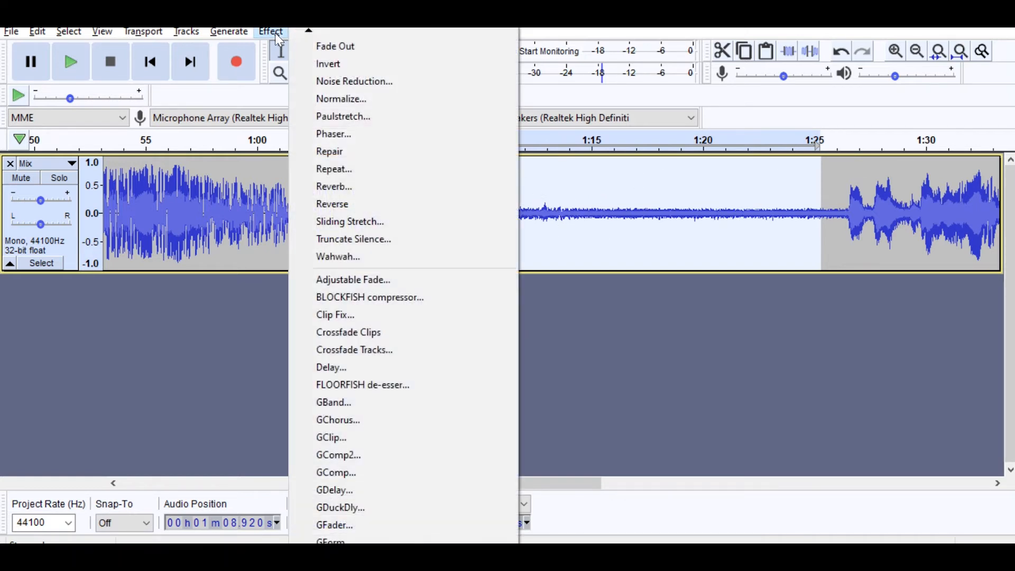
pyautogui.click(317, 81)
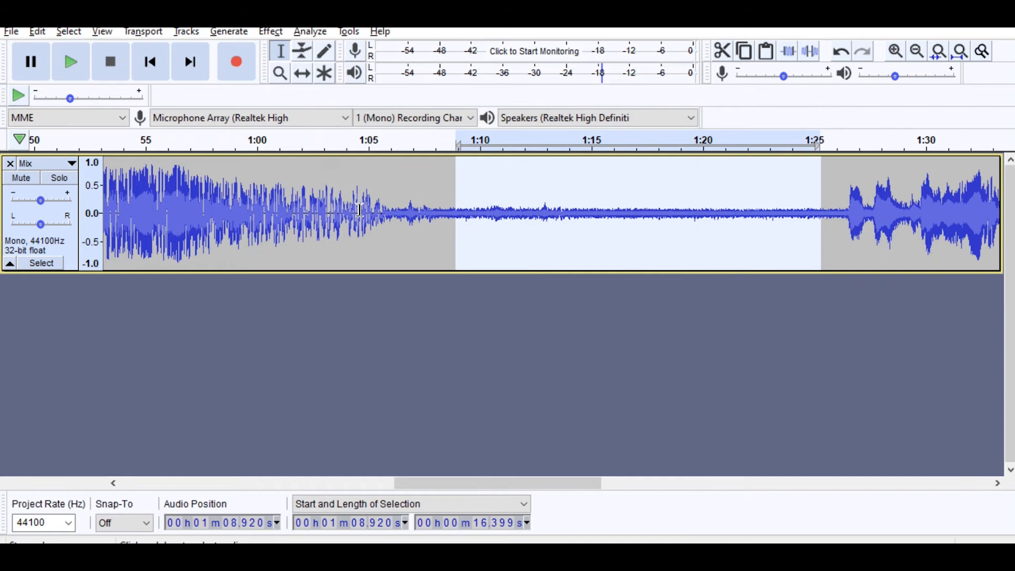
# - Apply Noise Reduction to the entire mix with 8 dB reduction, 7.00 sensitivity and 5 frequency smoothing bands
pyautogui.click(66, 247)
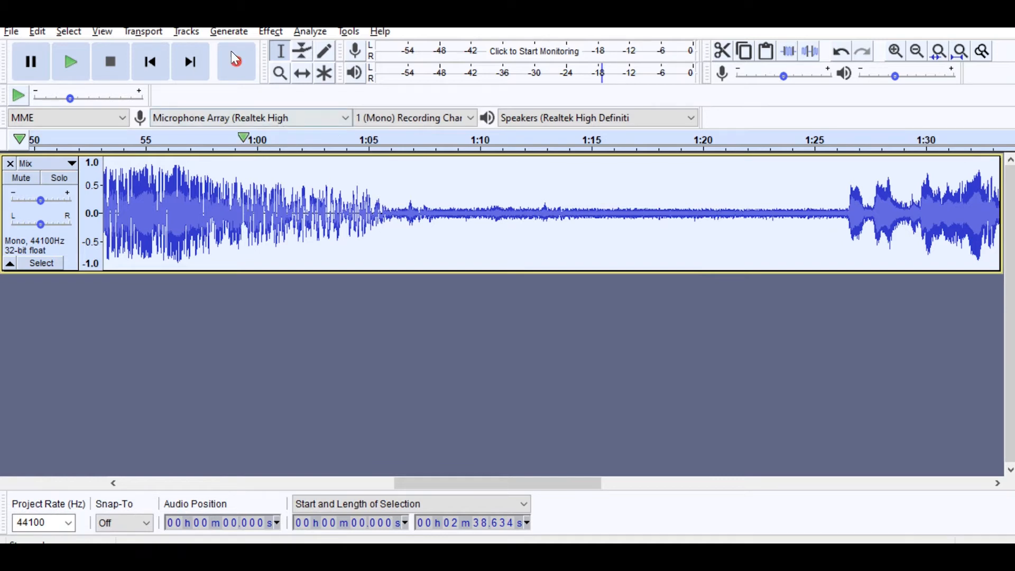
pyautogui.click(273, 33)
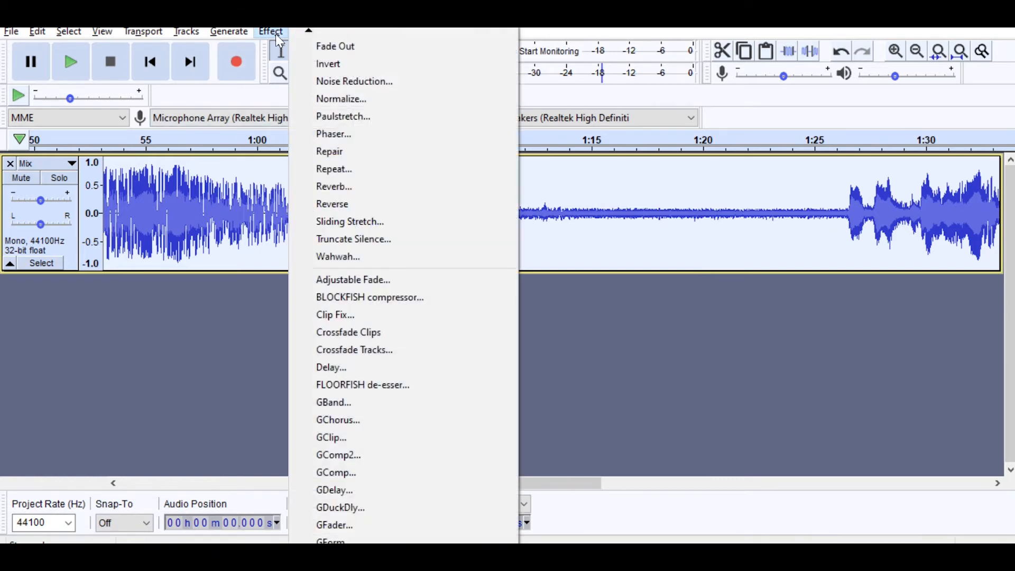
pyautogui.click(360, 79)
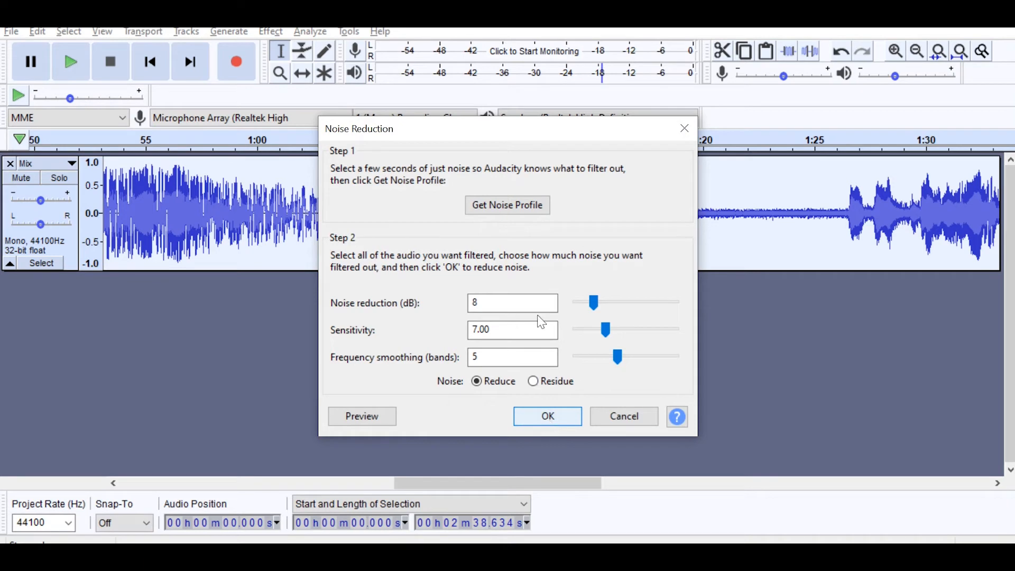
pyautogui.click(562, 421)
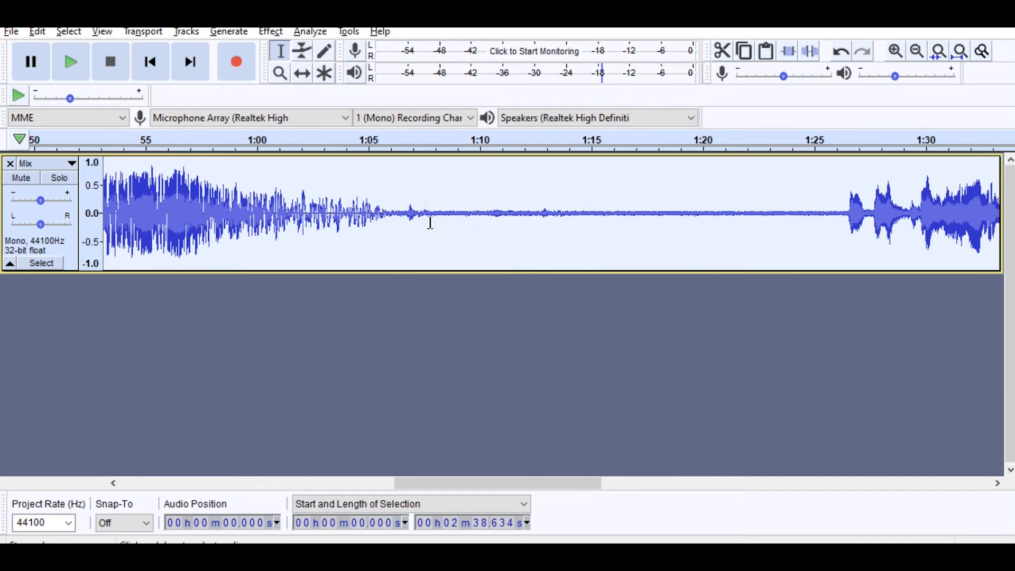
# - Play the noise-reduced mix from about 4.5 seconds, stop, and examine the waveform up to about 1:40
pyautogui.hscroll(-10, 704, 189)
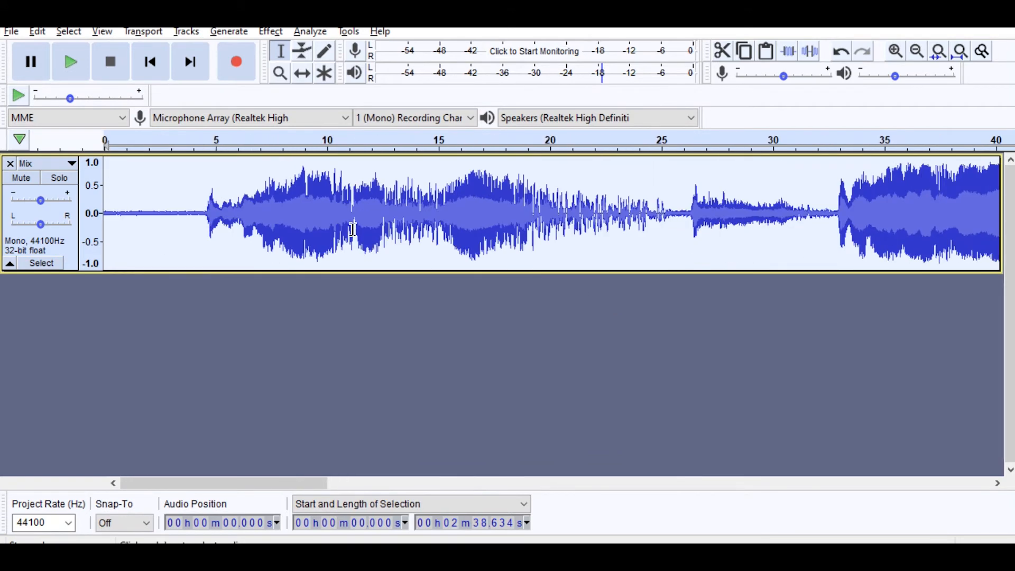
pyautogui.click(203, 224)
pyautogui.press('space')
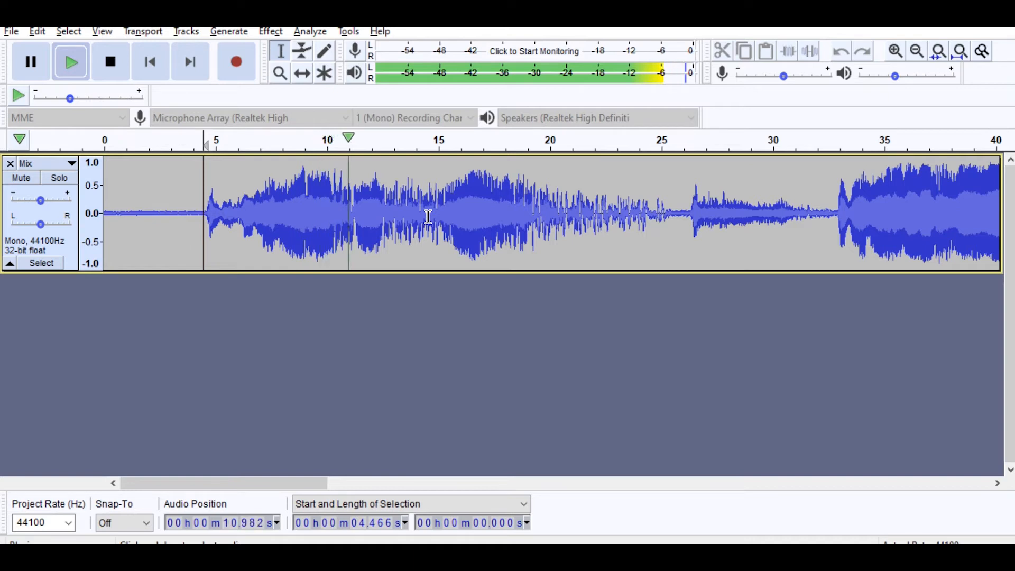
pyautogui.press('space')
pyautogui.hscroll(10, 811, 276)
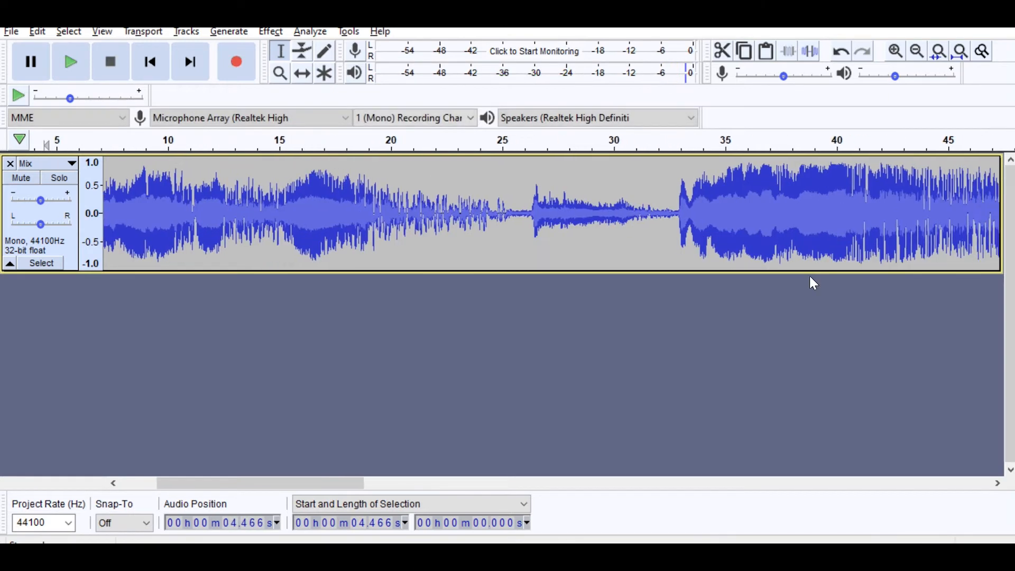
pyautogui.hscroll(18, 810, 277)
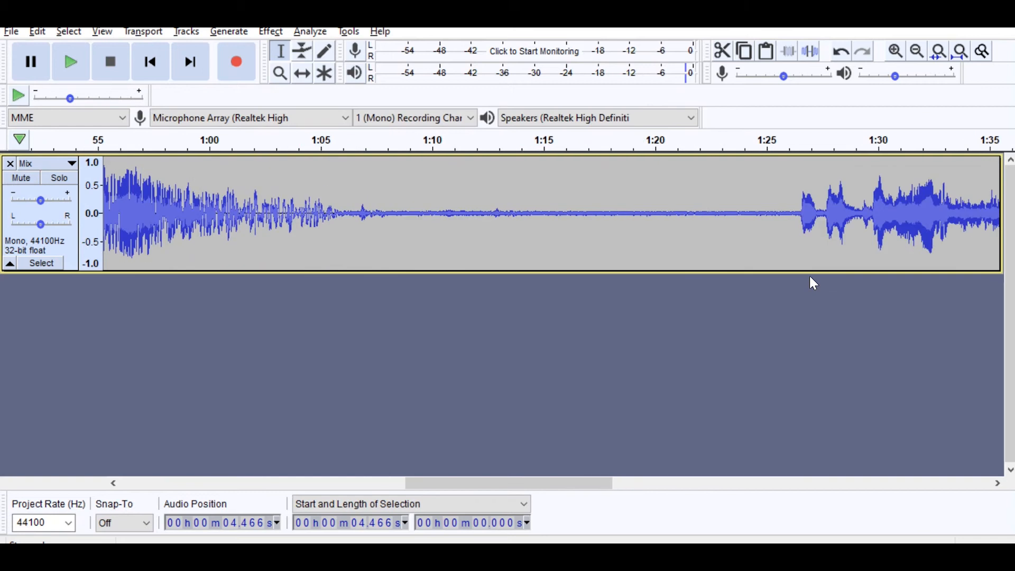
pyautogui.hscroll(-14, 810, 283)
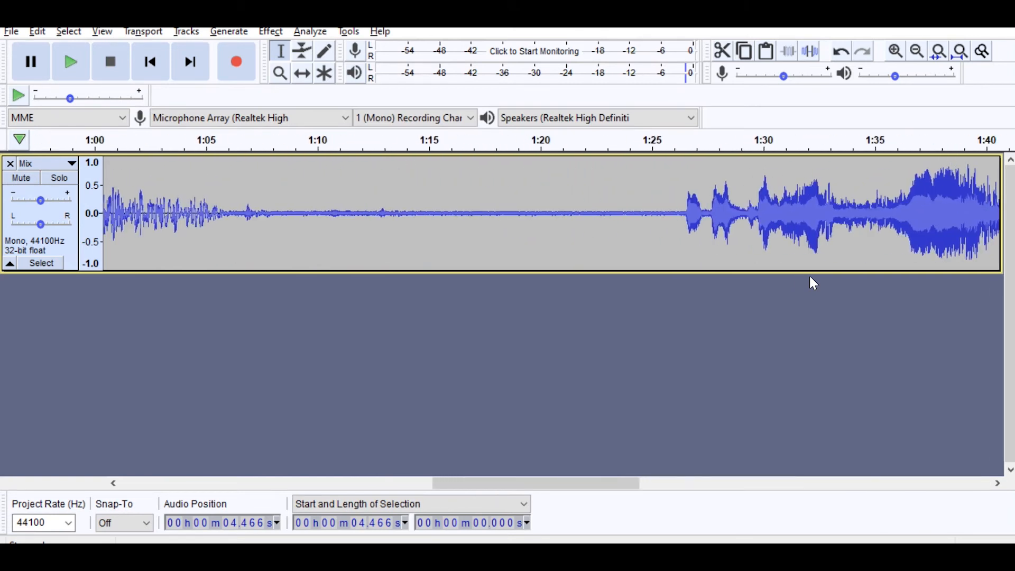
# - Play the mix from about 1:26.2, where the sound picks up after the quiet passage, and stop
pyautogui.hscroll(1, 787, 283)
pyautogui.click(553, 218)
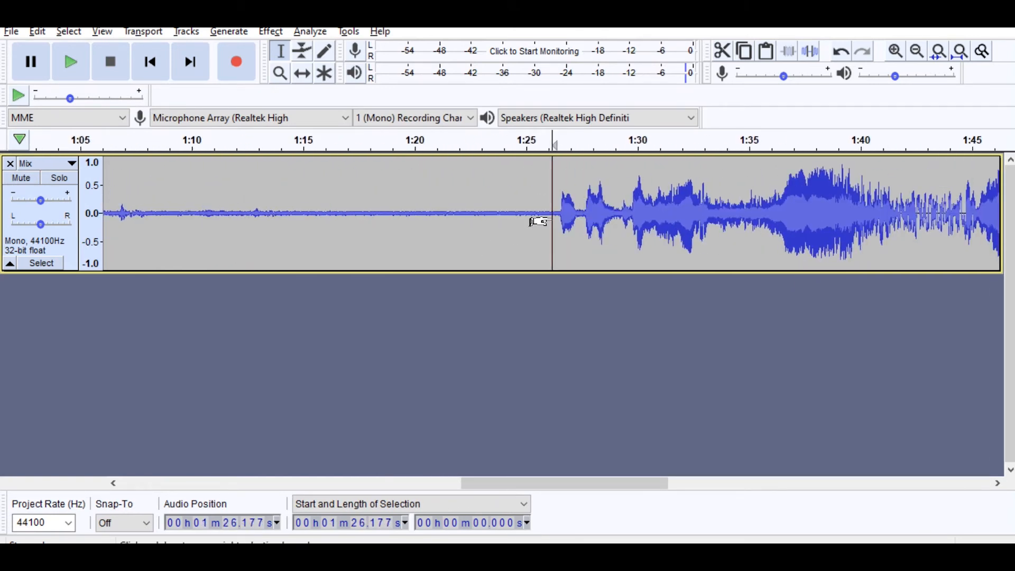
pyautogui.press('space')
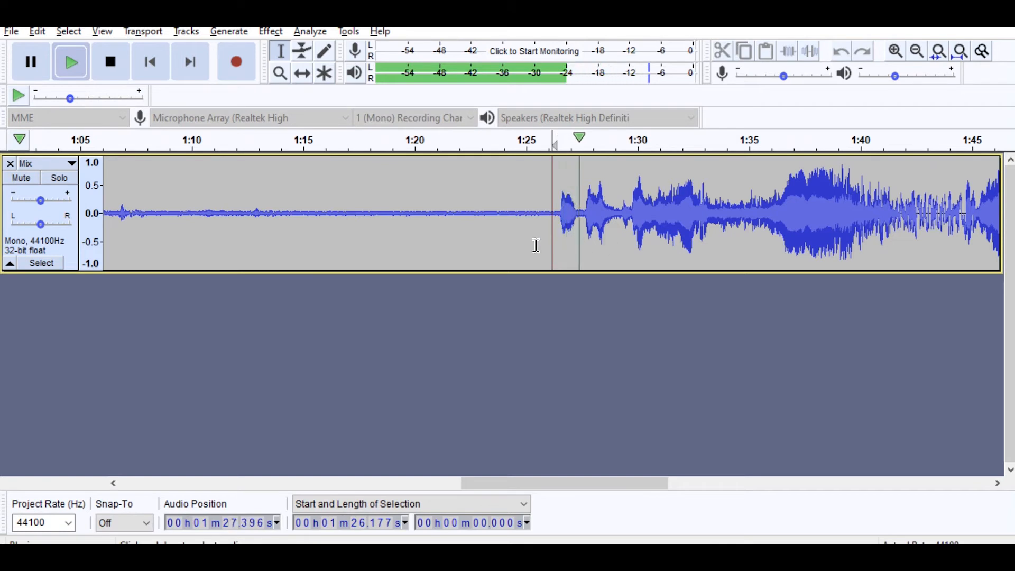
pyautogui.press('space')
# - Play the loud section of the mix from about 33.4 seconds and stop
pyautogui.hscroll(-11, 529, 248)
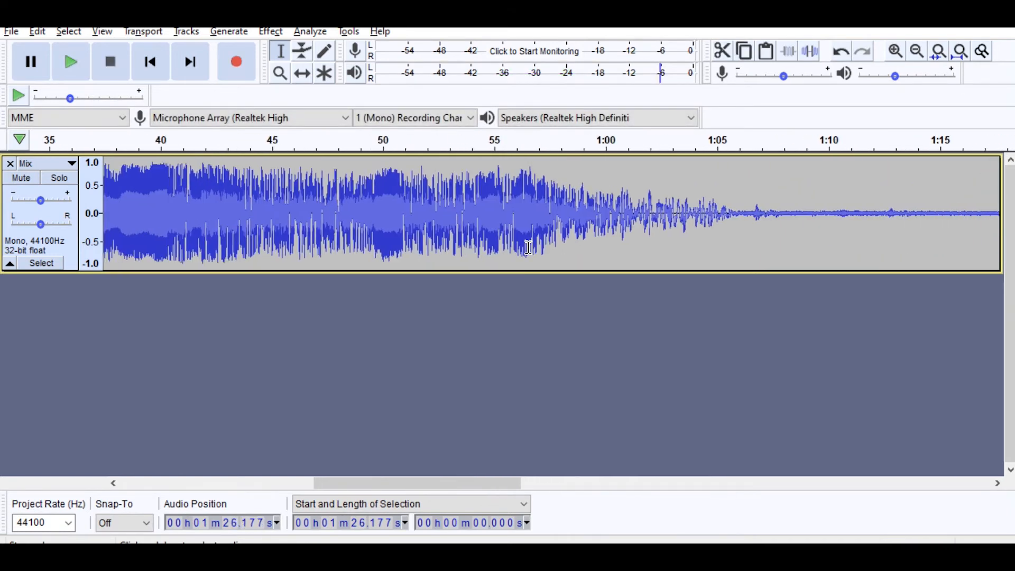
pyautogui.hscroll(-3, 355, 257)
pyautogui.click(569, 217)
pyautogui.click(582, 211)
pyautogui.press('space')
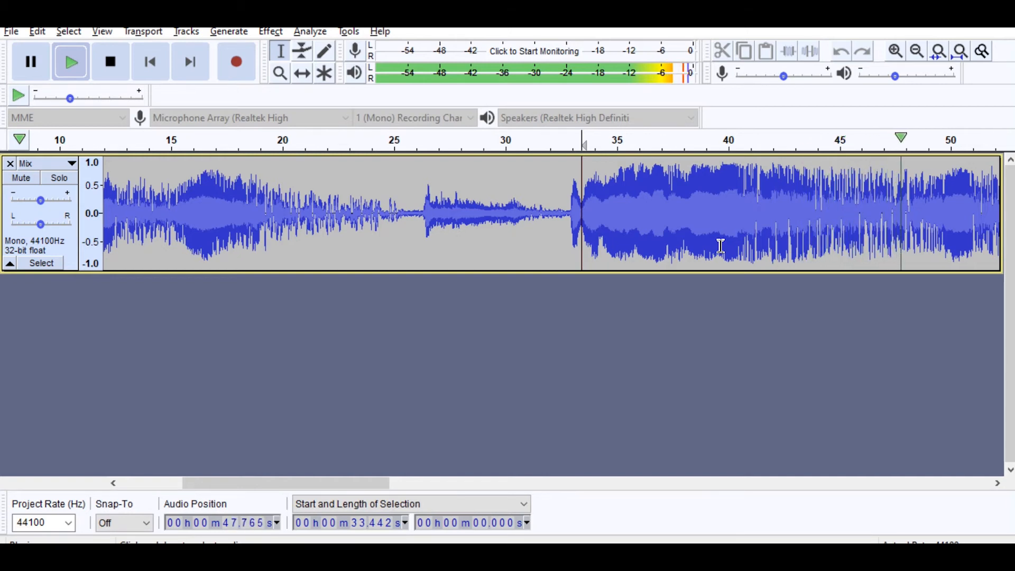
pyautogui.press('space')
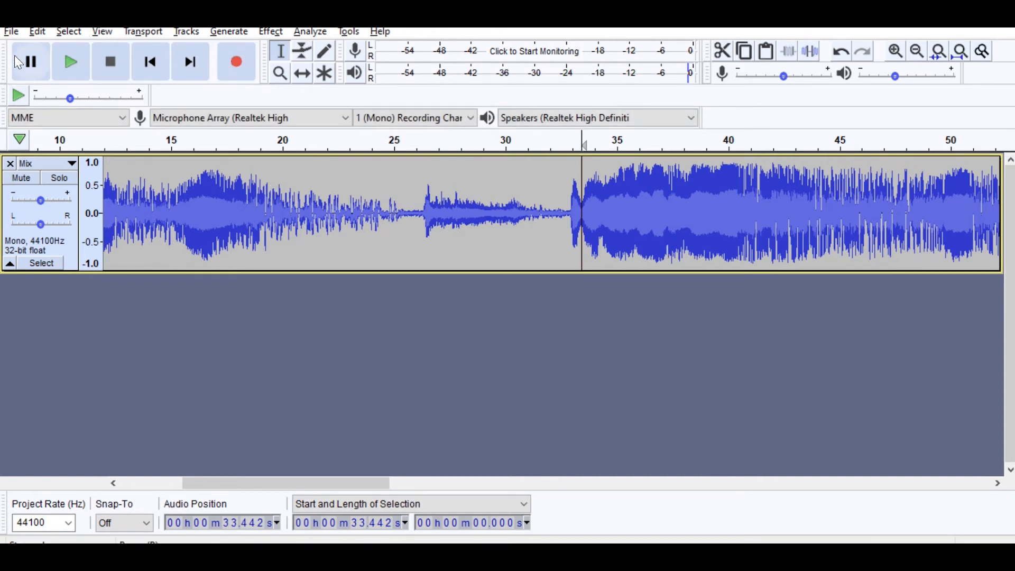
# - Export the mix to the Desktop as a WAV (Microsoft) signed 16-bit PCM file named carudiotut, accepting the default export details
pyautogui.click(12, 32)
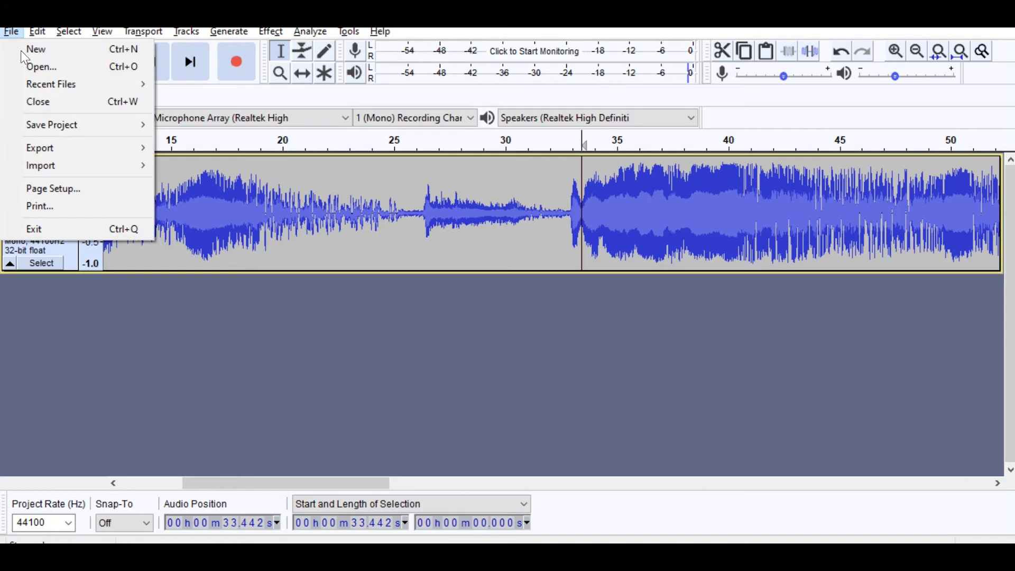
pyautogui.moveTo(129, 159)
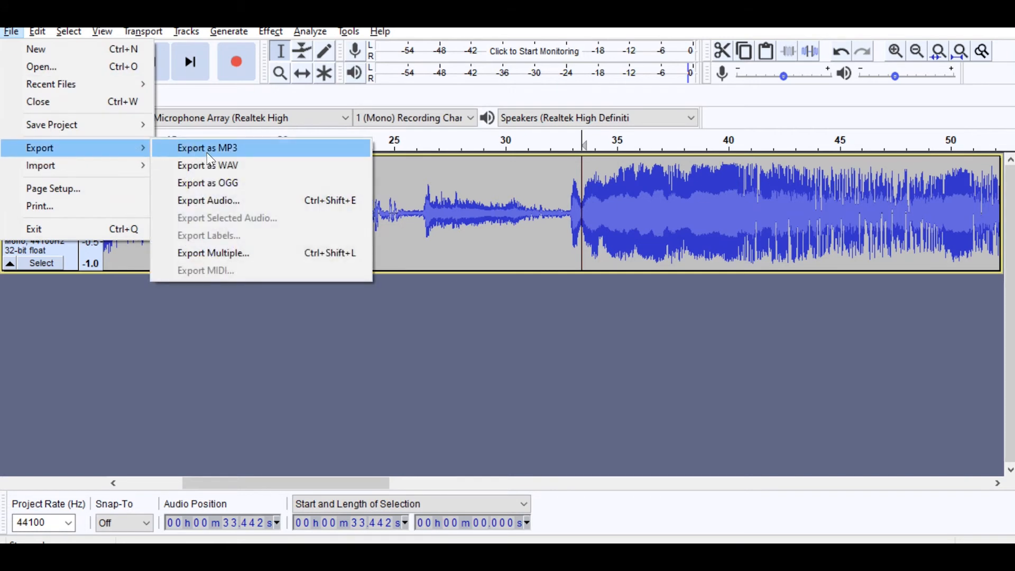
pyautogui.click(210, 166)
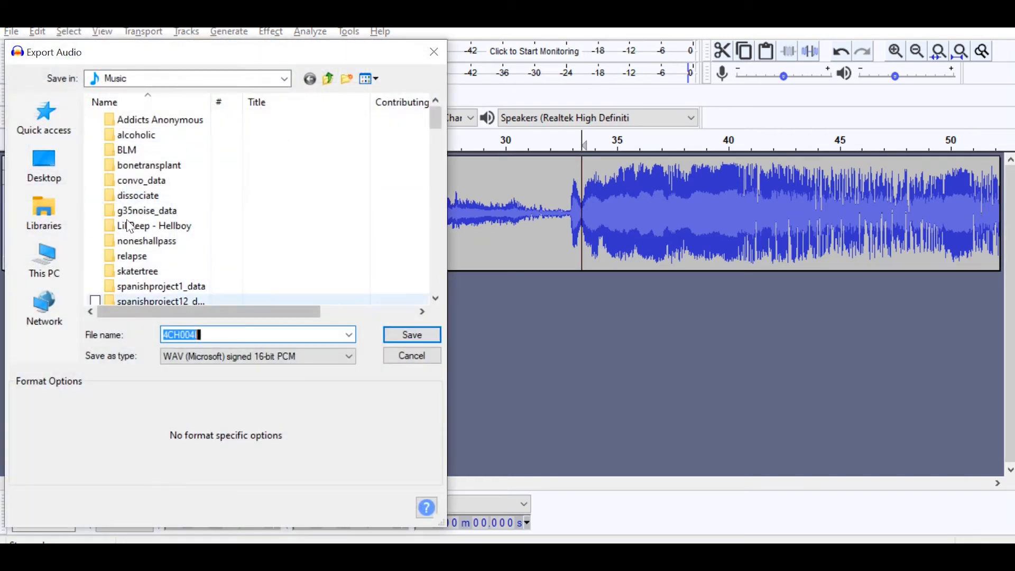
pyautogui.press('BackSpace')
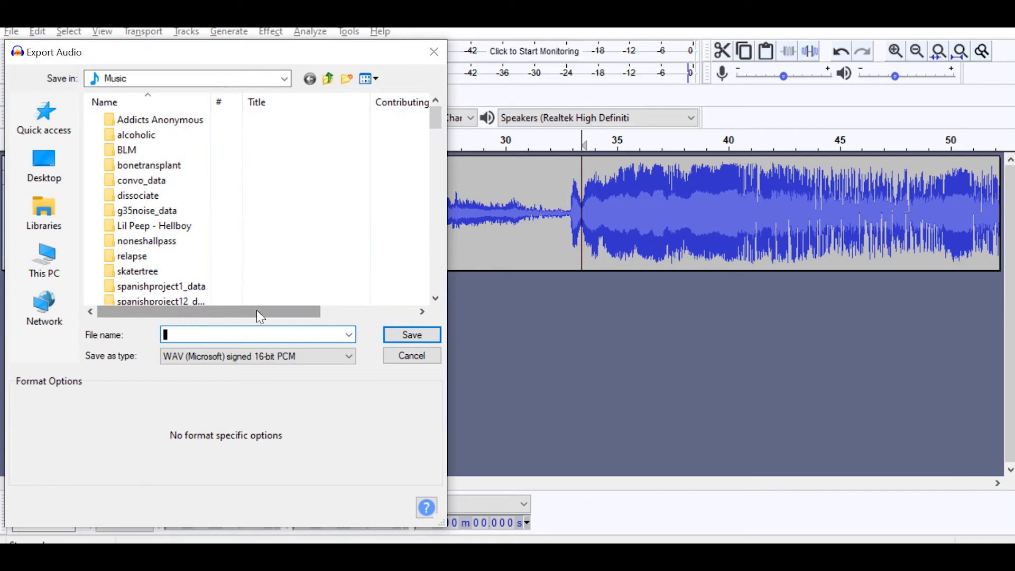
pyautogui.write('ganggang')
pyautogui.hotkey('ctrl', 'a')
pyautogui.press('BackSpace')
pyautogui.write('intake')
pyautogui.click(44, 165)
pyautogui.hotkey('ctrl', 'a')
pyautogui.press('BackSpace')
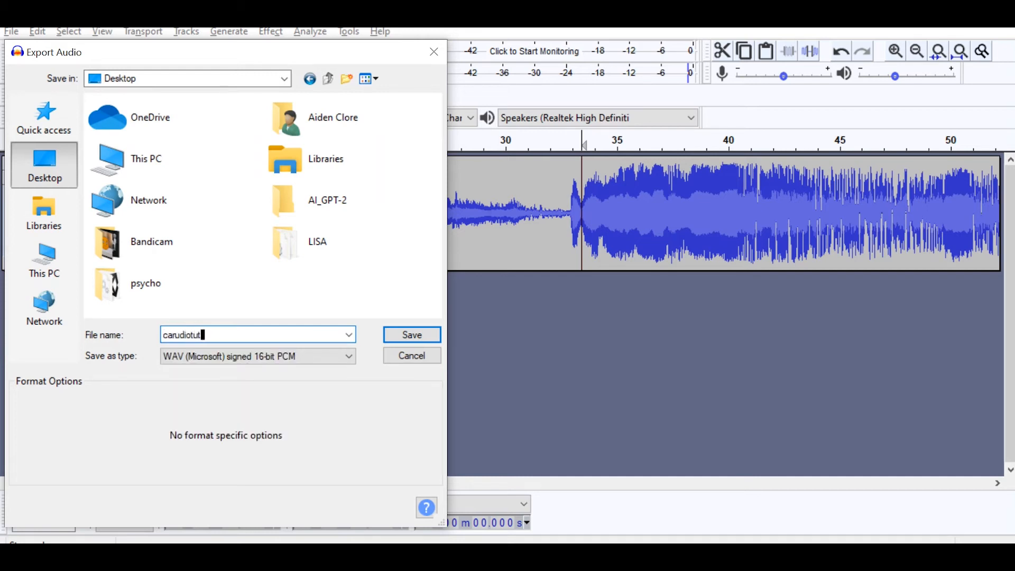
pyautogui.press('Return')
pyautogui.press('Return')
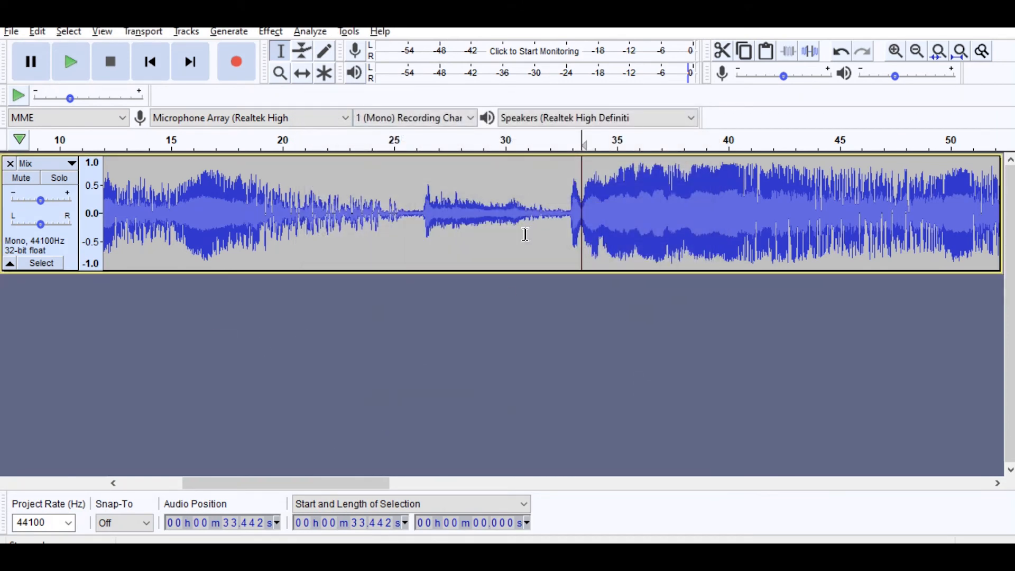
pyautogui.click(531, 218)
pyautogui.hscroll(10, 582, 222)
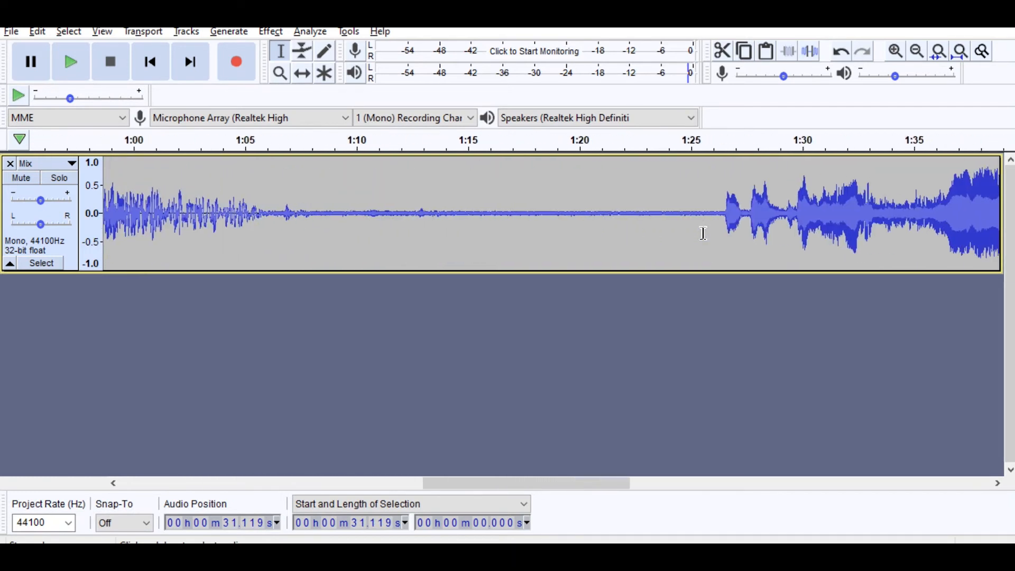
pyautogui.hscroll(10, 703, 232)
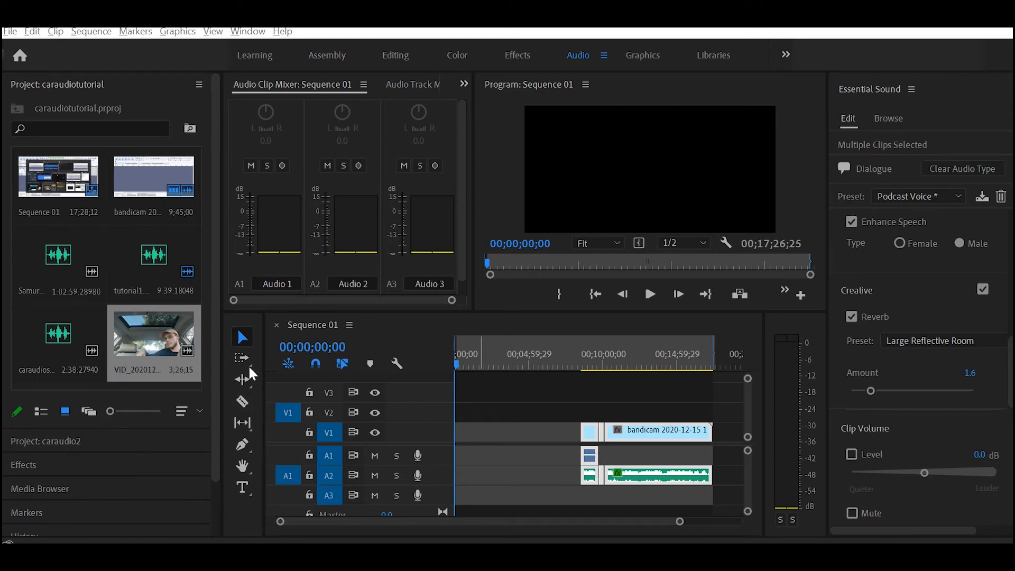
# - Switch to Premiere Pro and place VID_20201215_161645018.mp4 on V1 and A1 and caraudiosound.wav on A2, both at the start of Sequence 01
pyautogui.moveTo(157, 341); pyautogui.dragTo(458, 435)
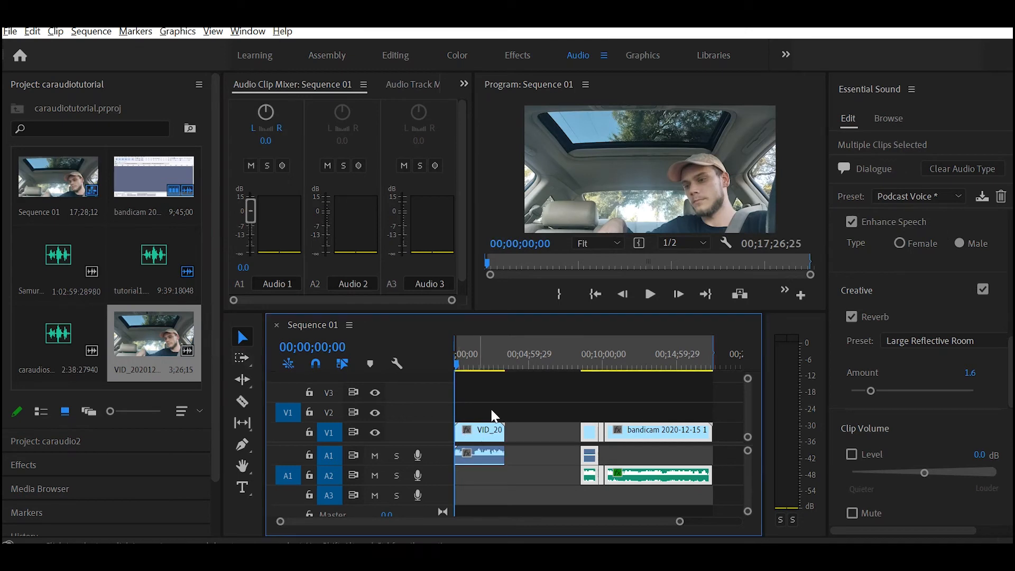
pyautogui.moveTo(51, 343); pyautogui.dragTo(450, 485)
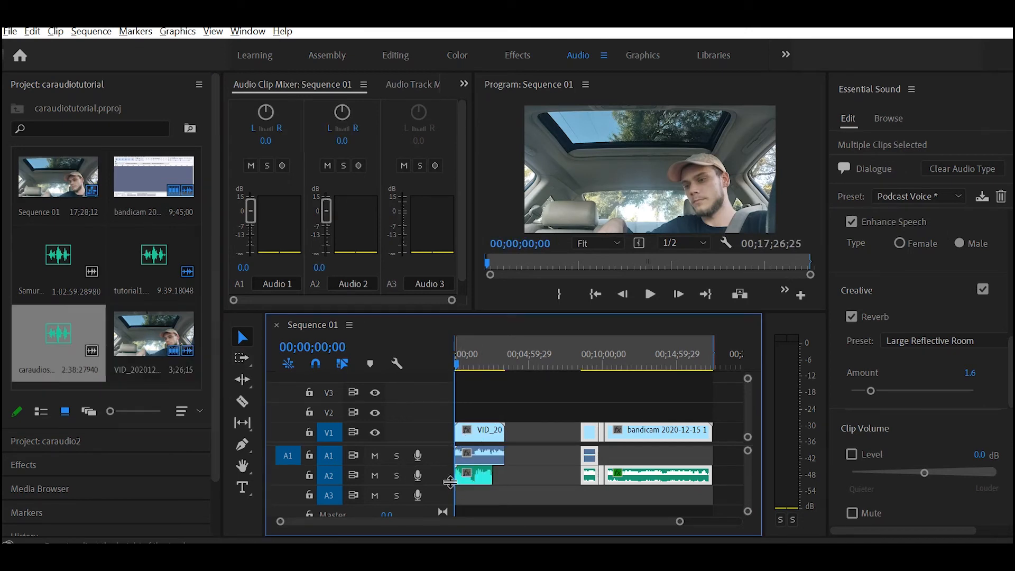
# - Cut the car video clip where caraudiosound.wav ends and delete the remaining piece of video with its audio
pyautogui.moveTo(682, 524); pyautogui.dragTo(565, 507)
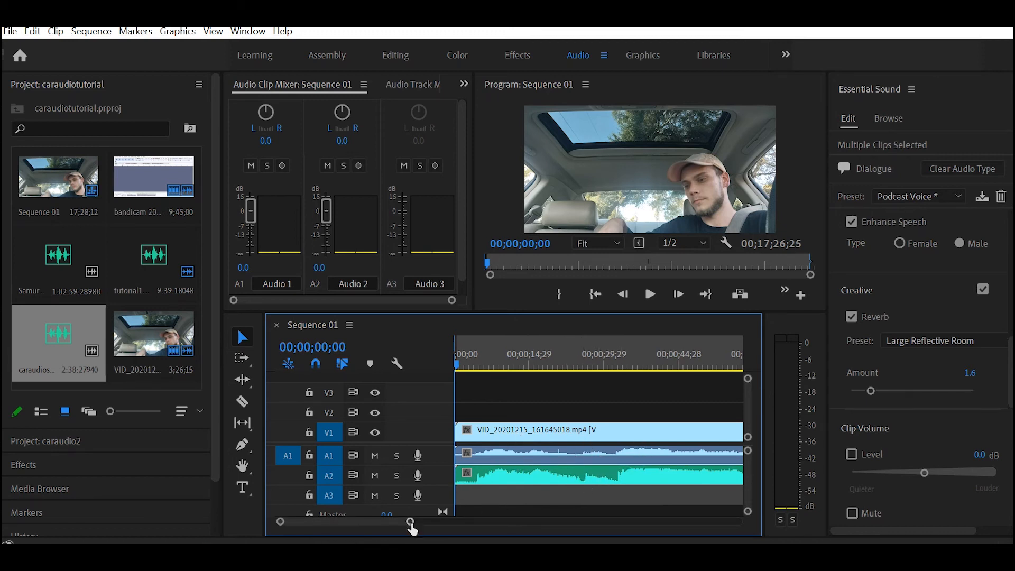
pyautogui.moveTo(416, 526); pyautogui.dragTo(532, 519)
pyautogui.click(242, 402)
pyautogui.click(631, 455)
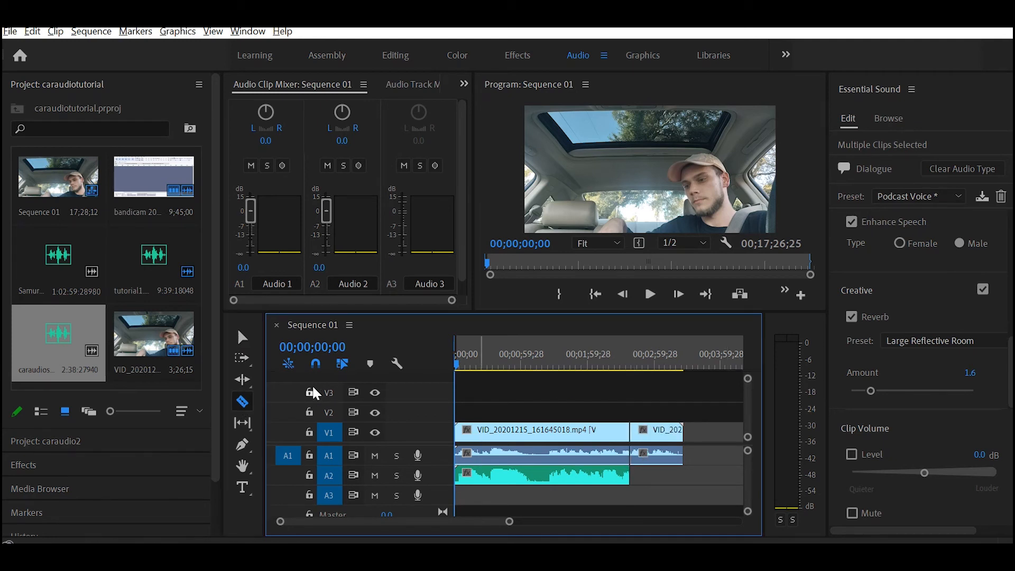
pyautogui.click(242, 336)
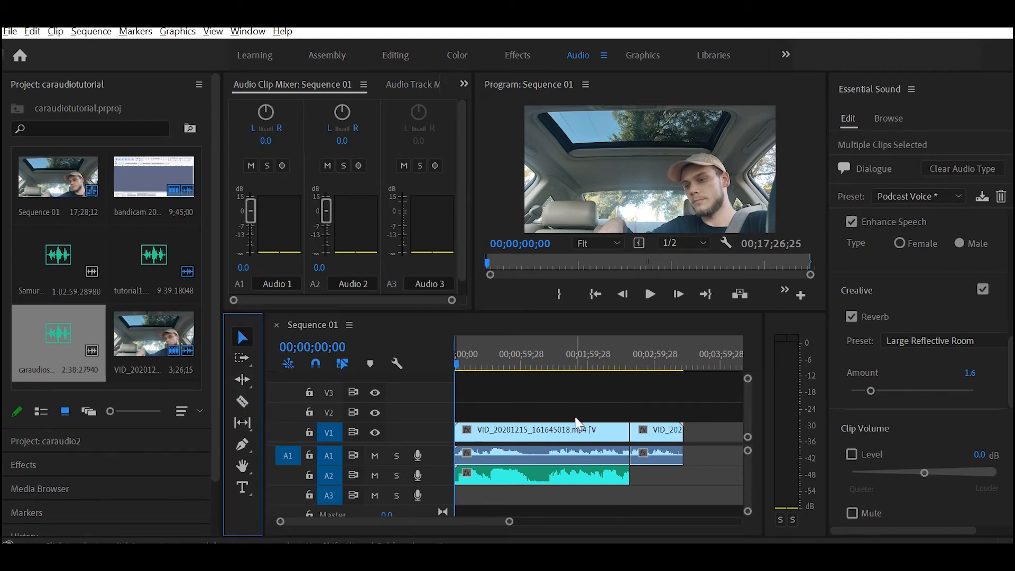
pyautogui.click(658, 429)
pyautogui.press('Delete')
# - Split the car video and caraudiosound.wav at 00;00;27;27 and again at about 1:11
pyautogui.moveTo(560, 363); pyautogui.dragTo(490, 388)
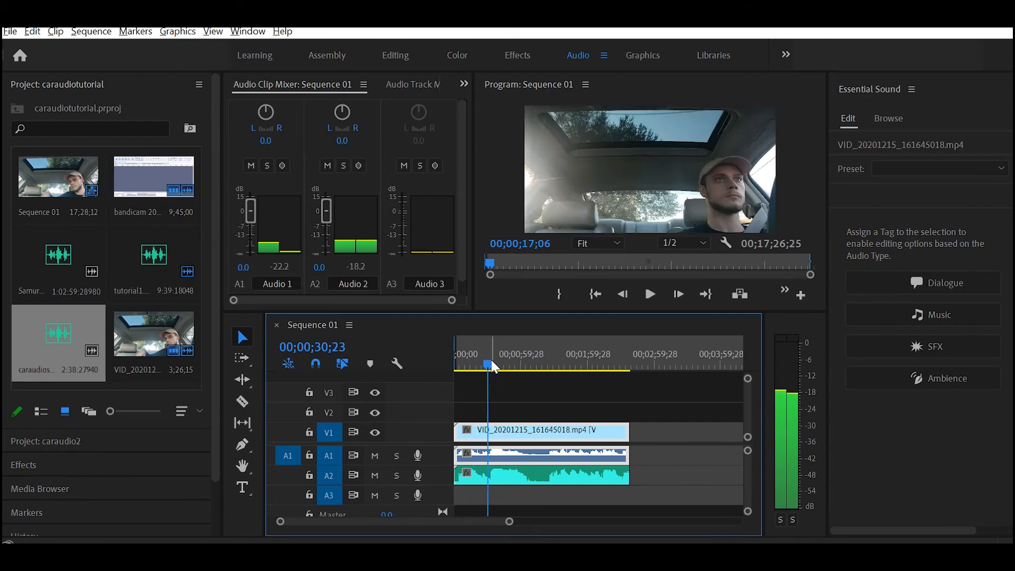
pyautogui.moveTo(491, 366); pyautogui.dragTo(490, 368)
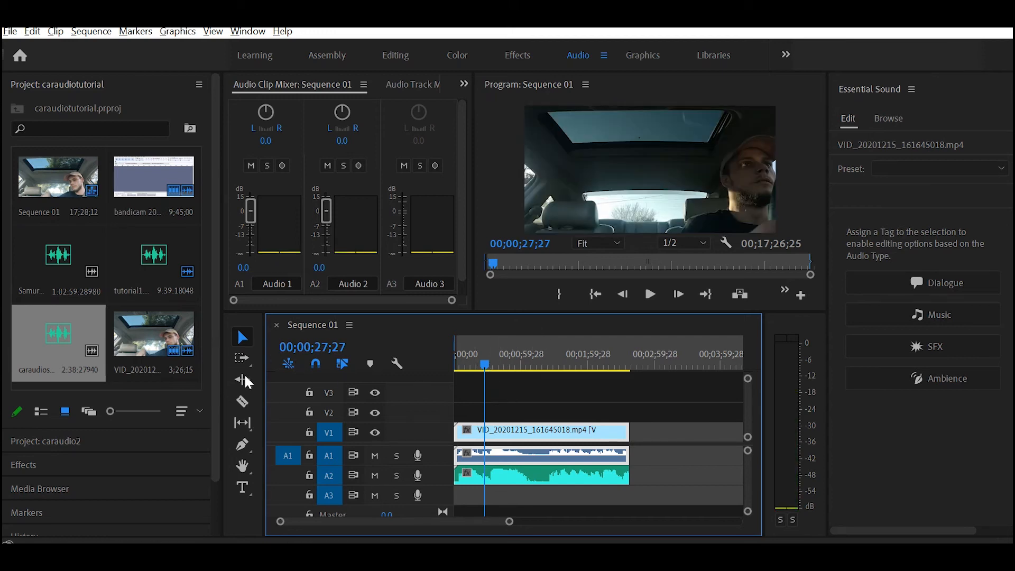
pyautogui.click(242, 401)
pyautogui.click(491, 473)
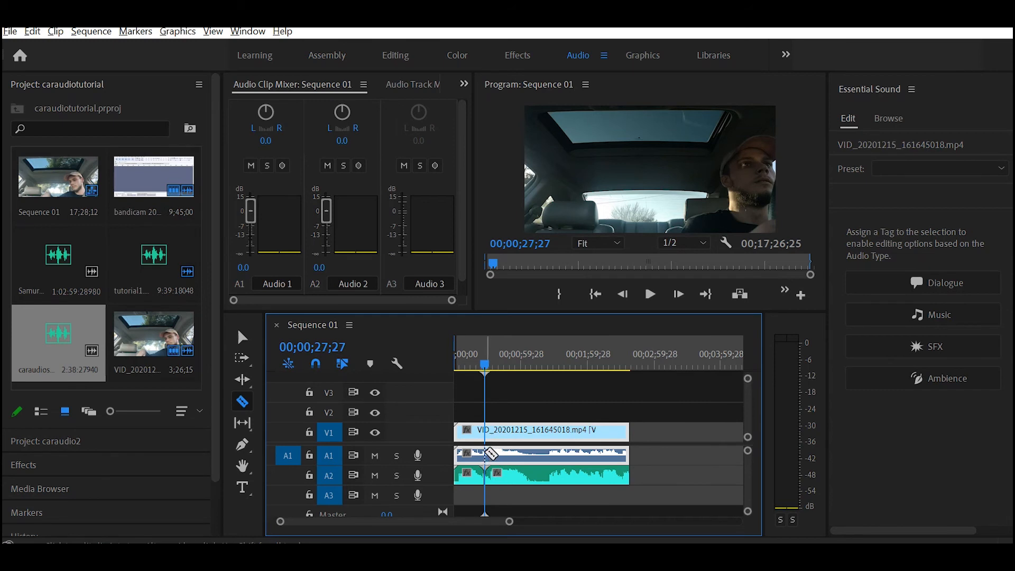
pyautogui.click(489, 453)
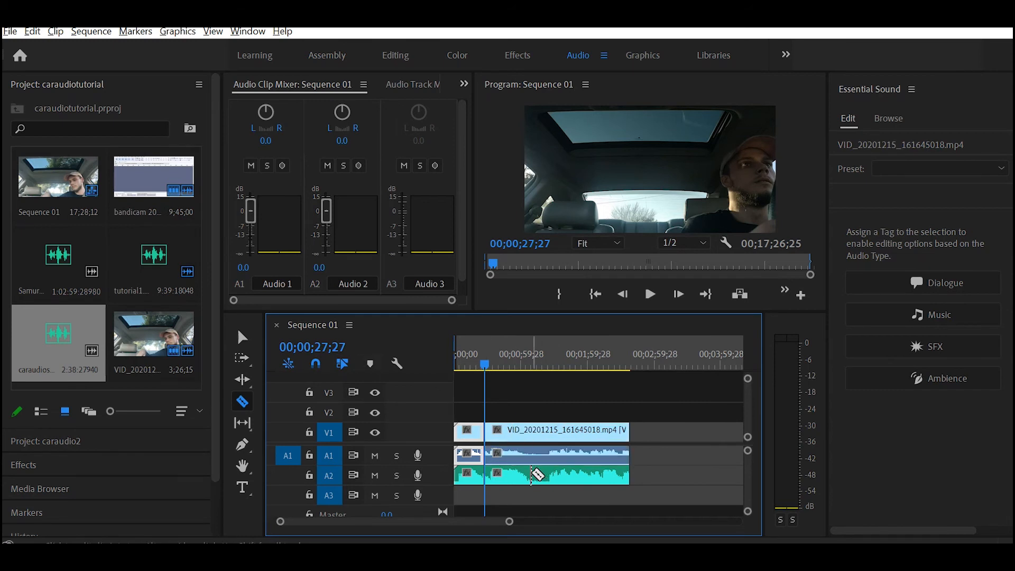
pyautogui.click(532, 460)
pyautogui.click(242, 337)
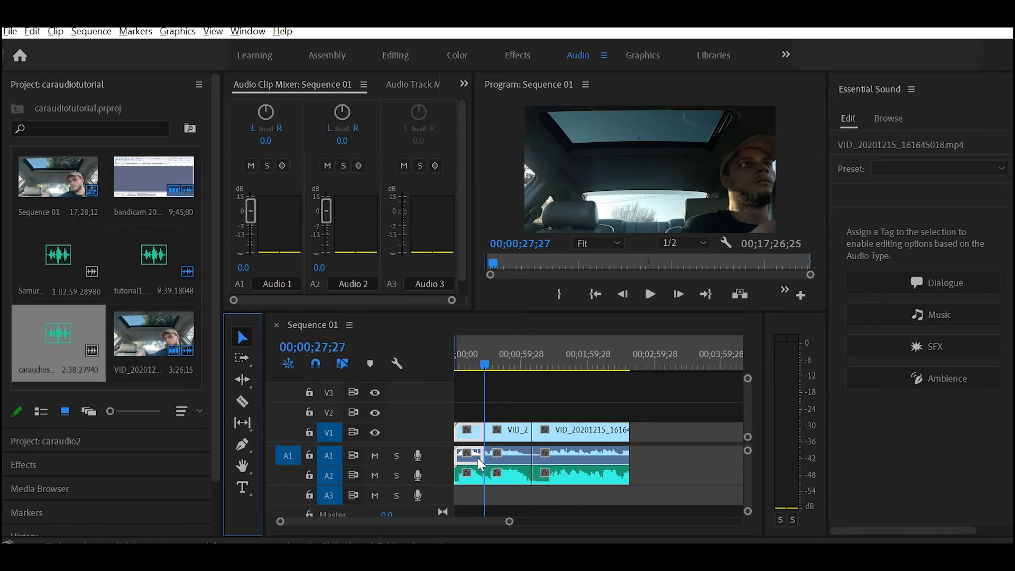
# - Delete the first and last sections of the car video and audio, and put the middle section at the sequence start
pyautogui.click(470, 433)
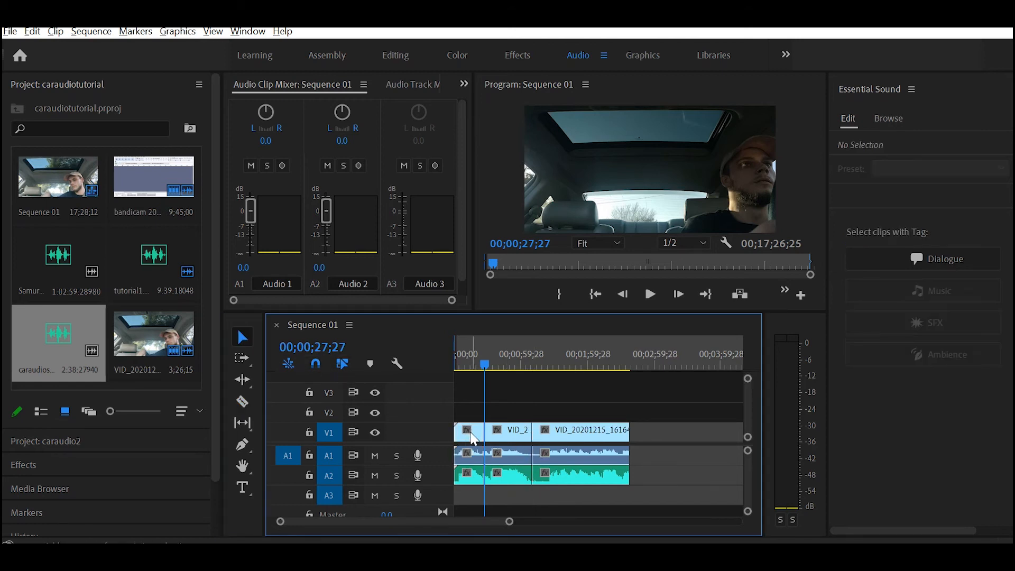
pyautogui.moveTo(463, 412); pyautogui.dragTo(476, 500)
pyautogui.press('Delete')
pyautogui.moveTo(551, 412); pyautogui.dragTo(467, 442)
pyautogui.press('Delete')
# - Move all the bandicam clips and their audio together so they directly follow the car video section
pyautogui.moveTo(509, 522); pyautogui.dragTo(693, 515)
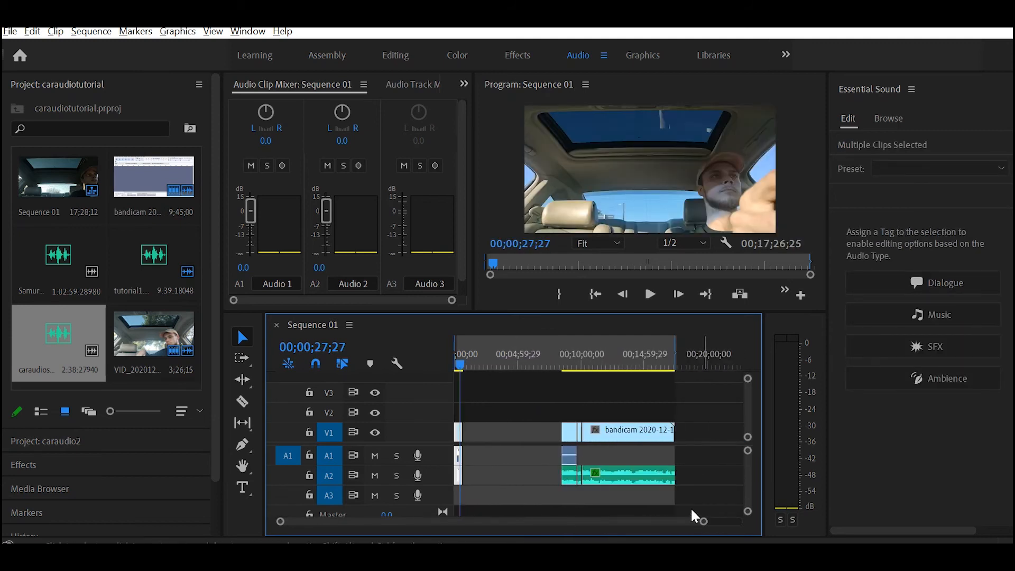
pyautogui.click(550, 427)
pyautogui.moveTo(551, 413); pyautogui.dragTo(686, 494)
pyautogui.moveTo(644, 444); pyautogui.dragTo(551, 445)
pyautogui.moveTo(540, 447); pyautogui.dragTo(541, 447)
pyautogui.moveTo(705, 525); pyautogui.dragTo(468, 522)
pyautogui.moveTo(635, 446); pyautogui.dragTo(618, 447)
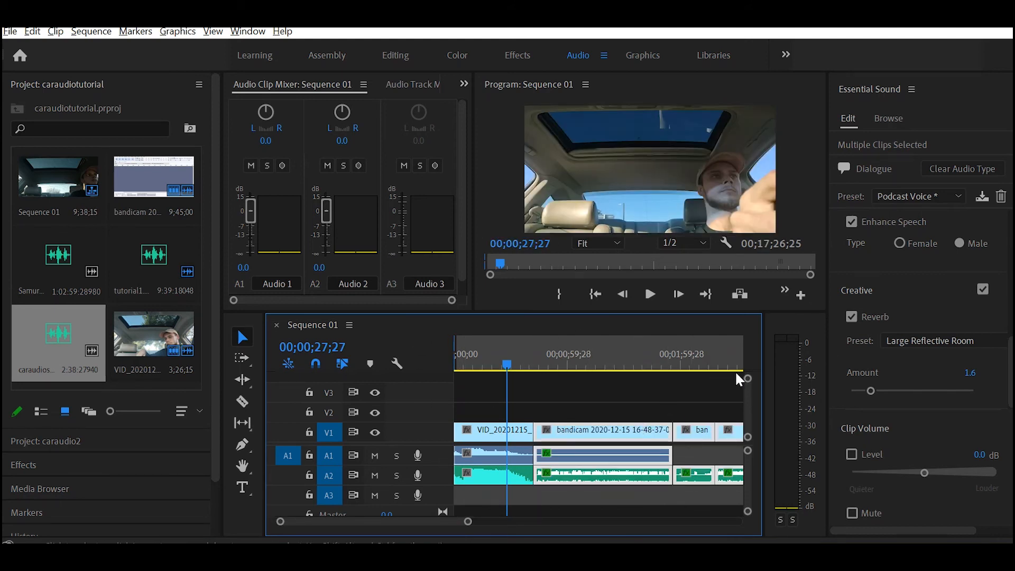
# - Scrub the opening car clip to 00;00;06;04 and compare the camera audio on A1 with caraudiosound.wav on A2
pyautogui.click(505, 364)
pyautogui.click(497, 473)
pyautogui.moveTo(468, 521); pyautogui.dragTo(426, 528)
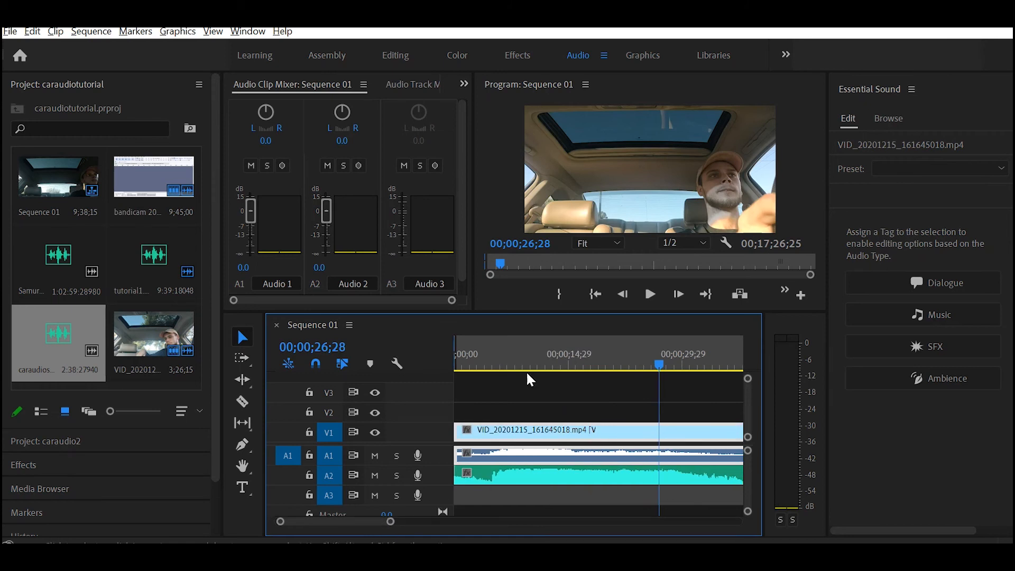
pyautogui.scroll(3, 528, 376)
pyautogui.moveTo(522, 373); pyautogui.dragTo(502, 363)
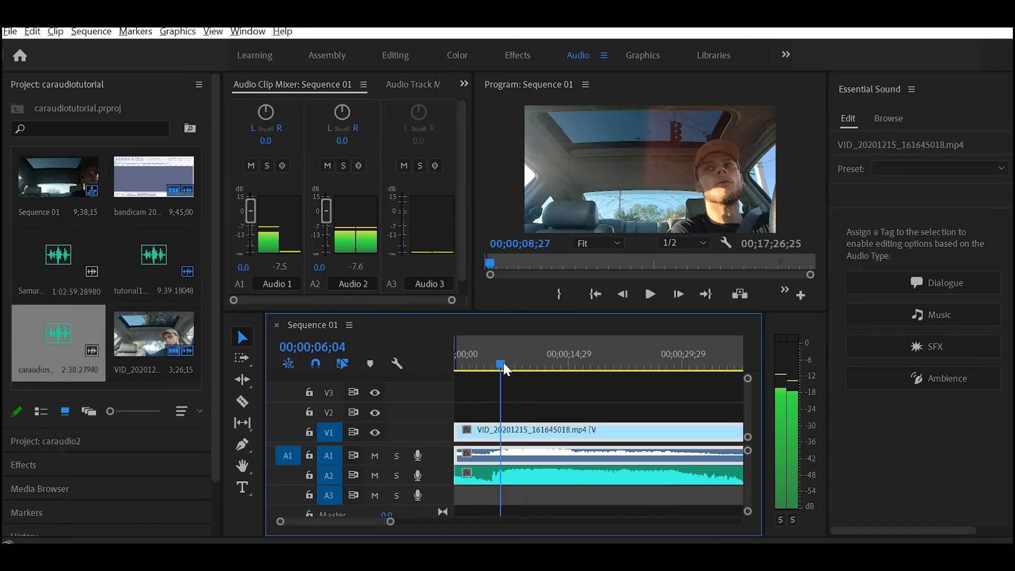
pyautogui.click(502, 480)
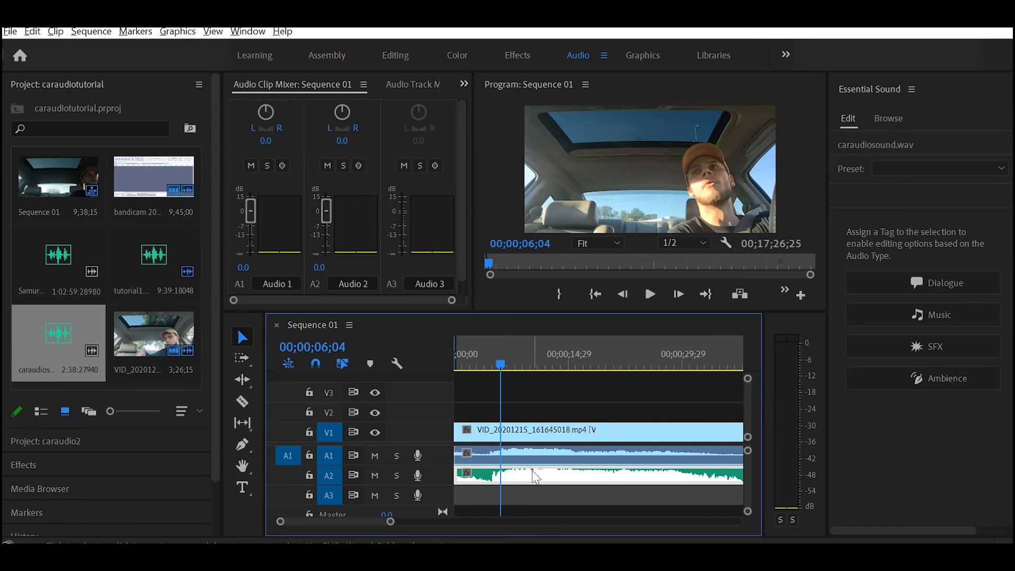
pyautogui.click(509, 452)
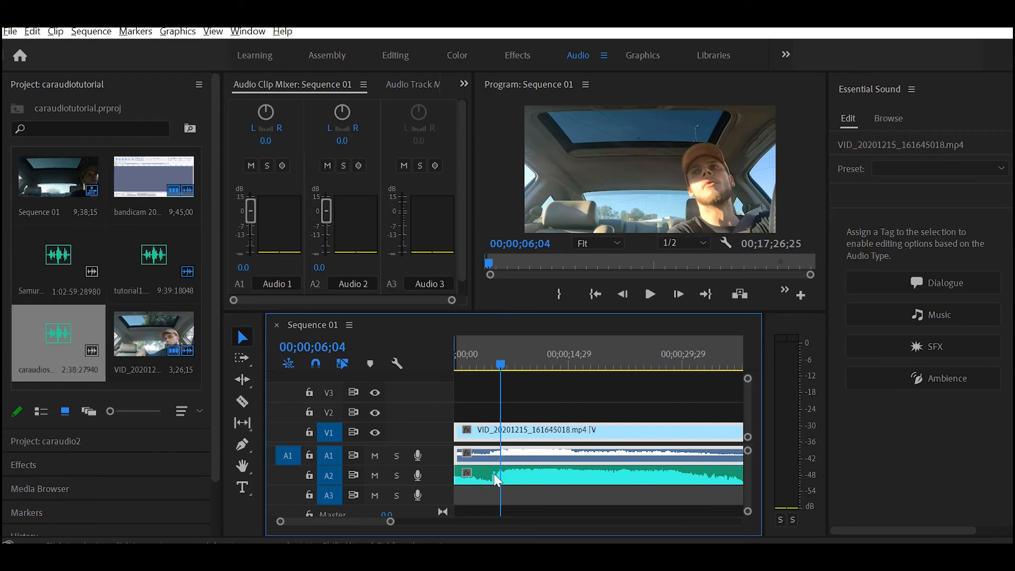
pyautogui.click(545, 395)
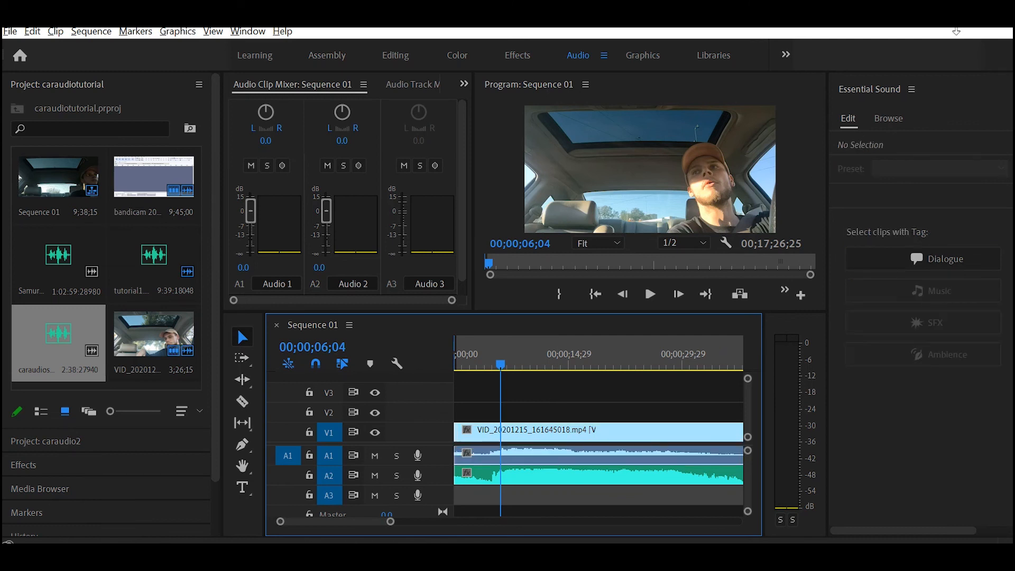